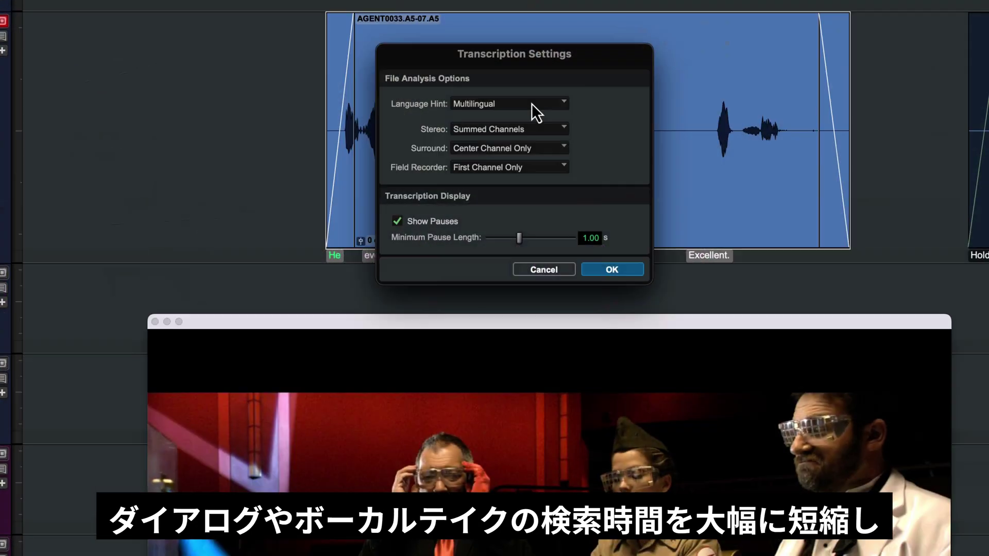
Range-select the dialogue and vocal clips containing 'Excellent' and search the transcript for 'excellent'.
click(532, 104)
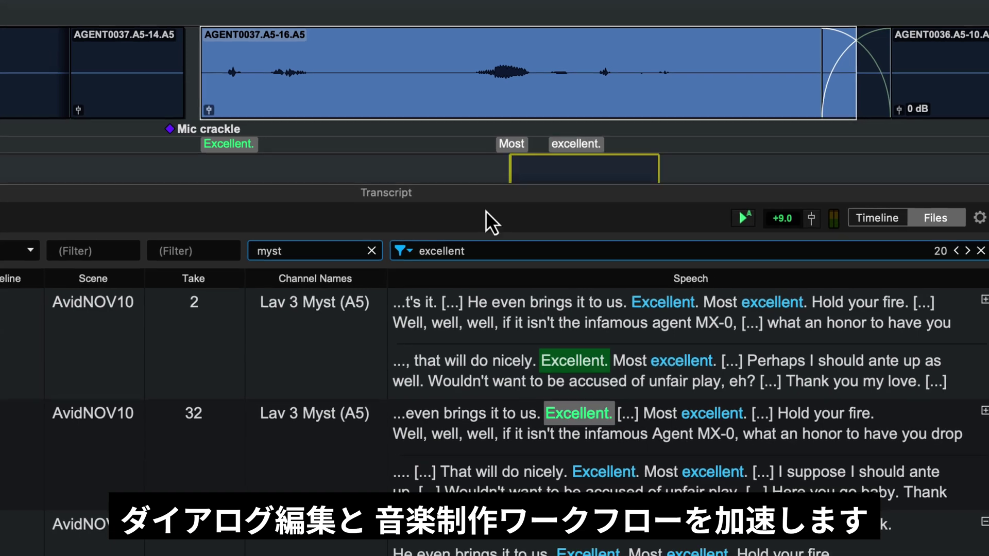
drag(260, 107, 184, 124)
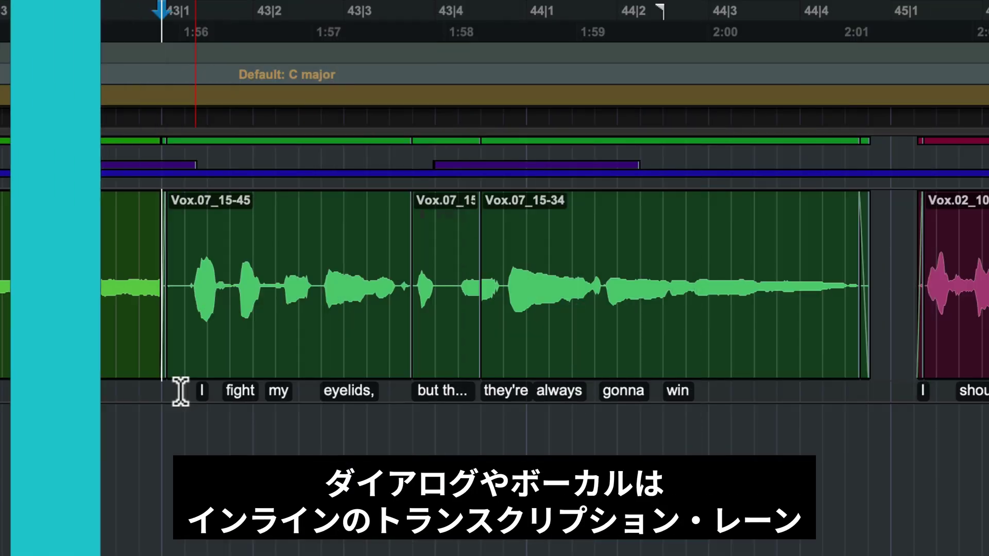
drag(183, 394, 874, 395)
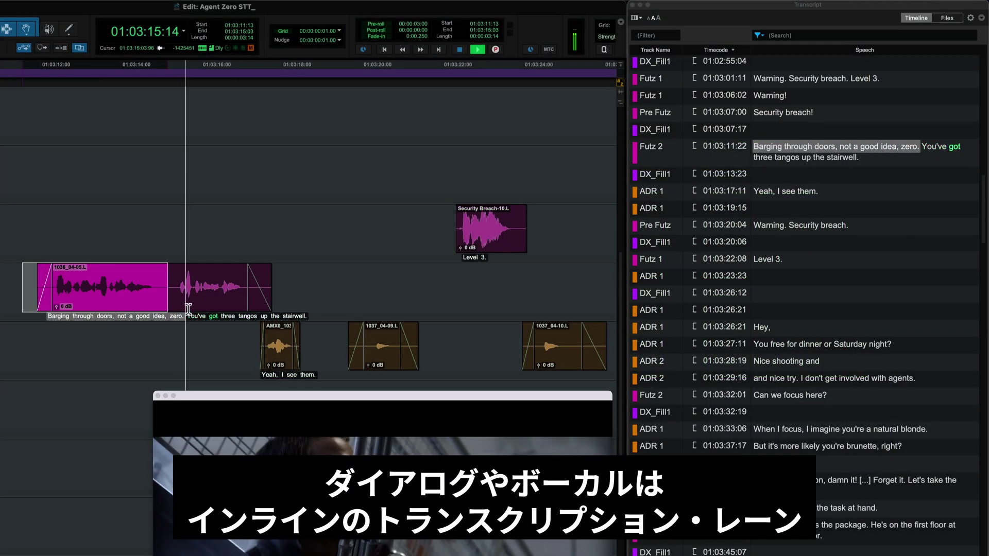
drag(188, 309, 386, 341)
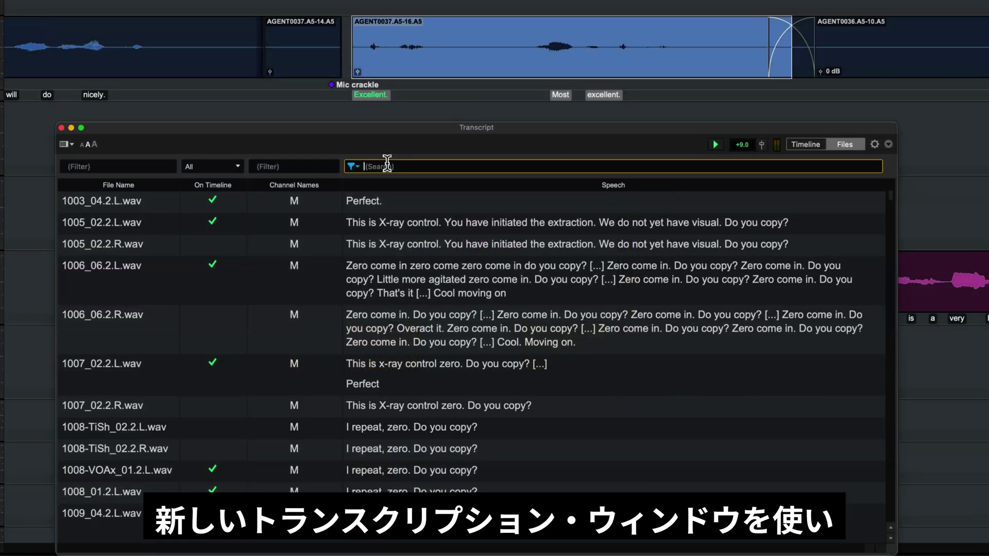
text(excellent)
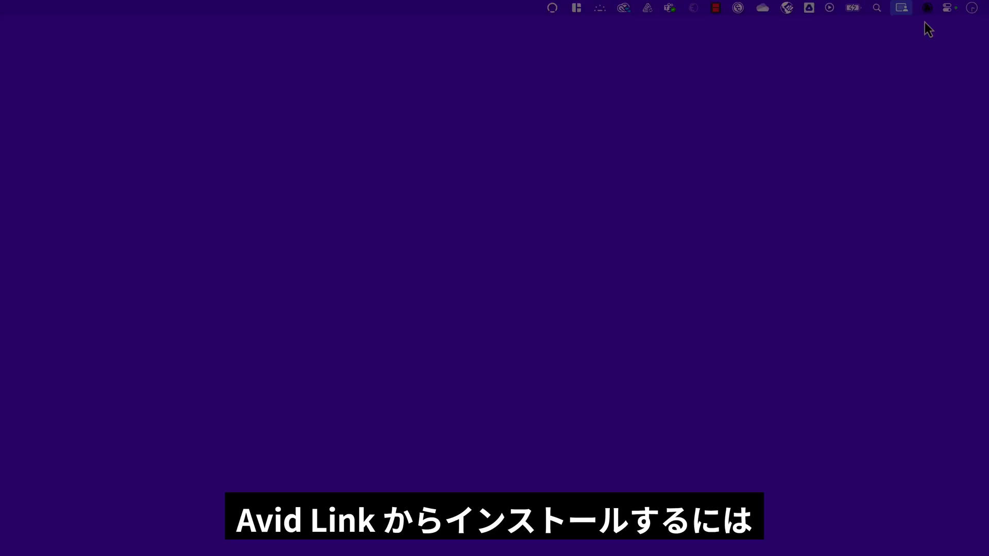
Show Avid Link's Products window listing the installed Pro Tools 2025.6.
click(927, 11)
click(928, 29)
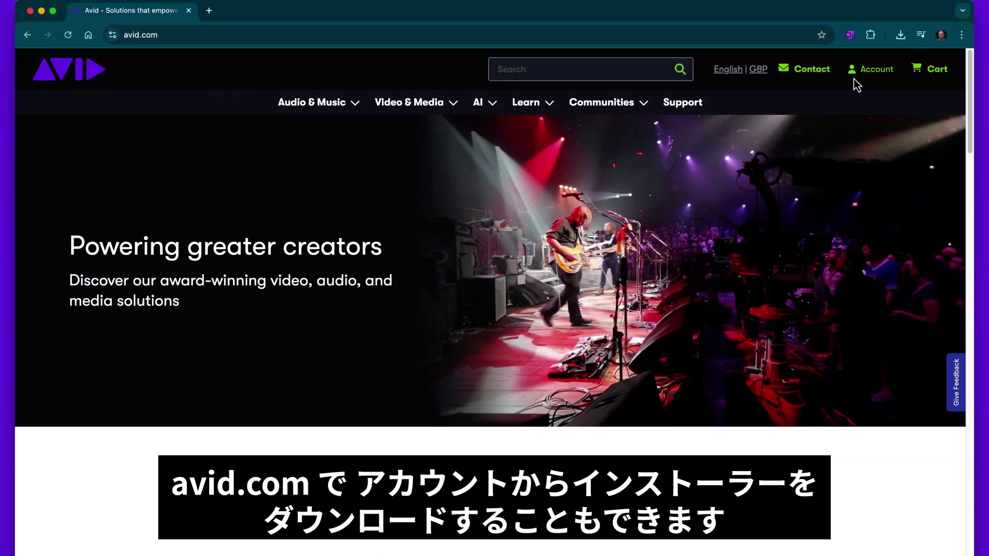
Go to My Products on avid.com and expand the Pro Tools Ultimate subscription row.
mouse_move(856, 85)
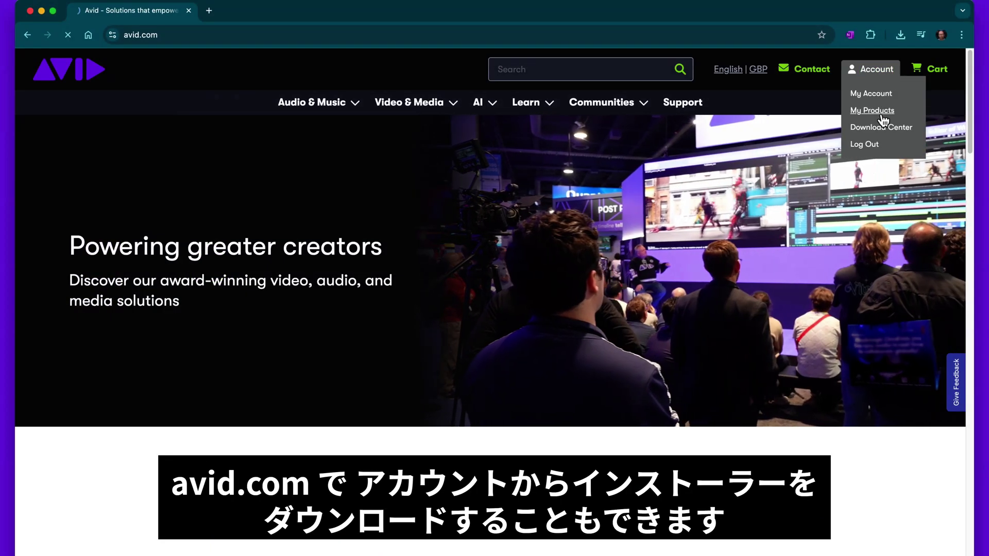
click(880, 115)
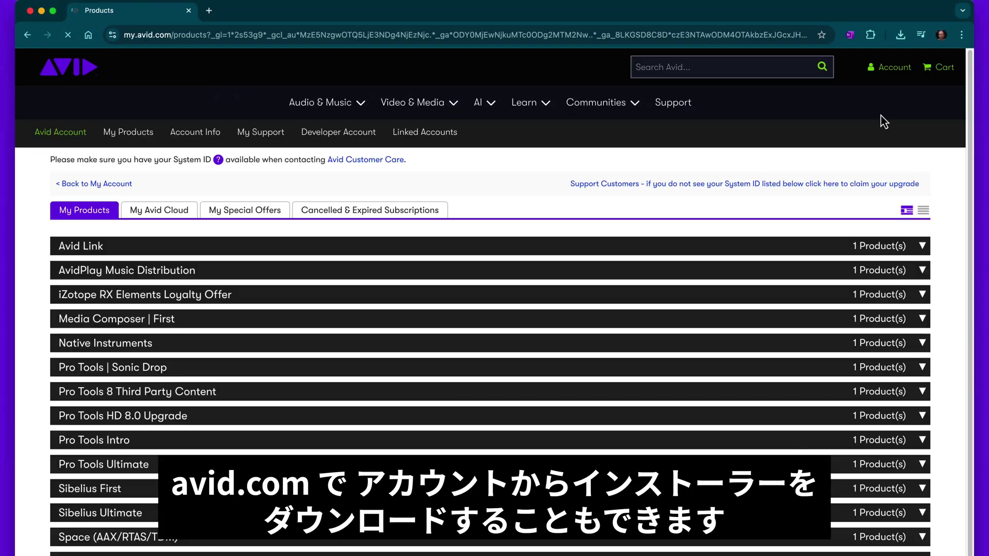
click(82, 464)
scroll(82, 465, down, 5)
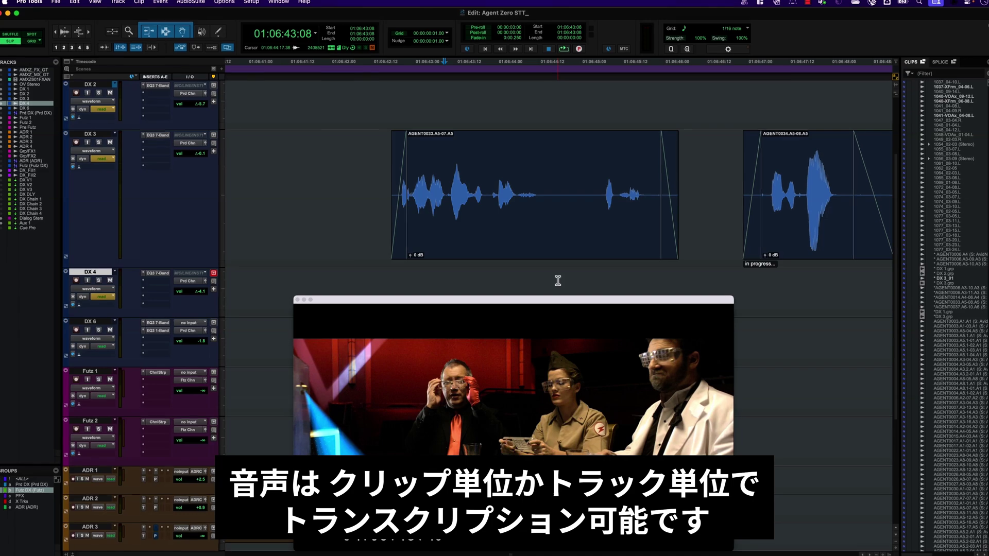
Transcribe the AGENT0033.A5-07.A5 clip from its Transcription context menu.
right_click(538, 252)
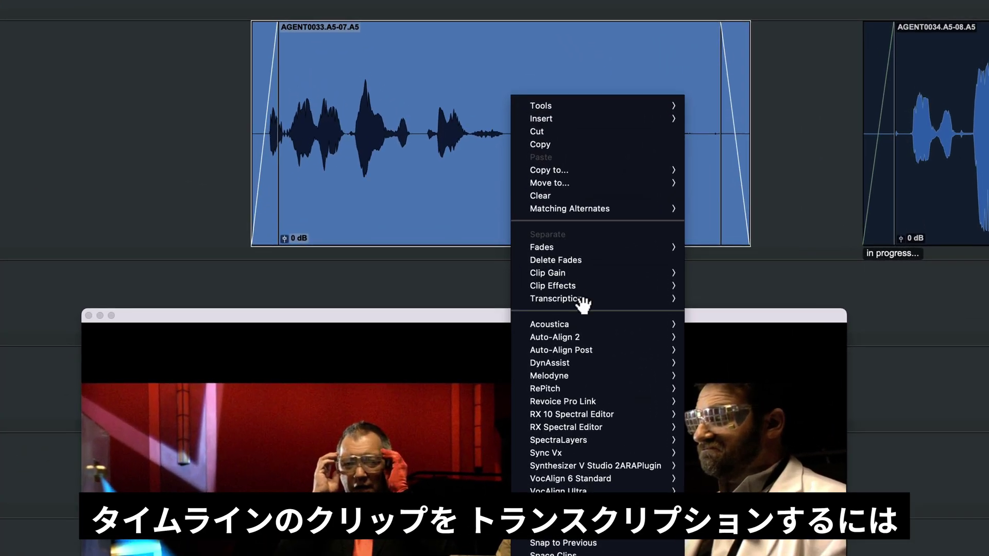
mouse_move(592, 303)
click(721, 327)
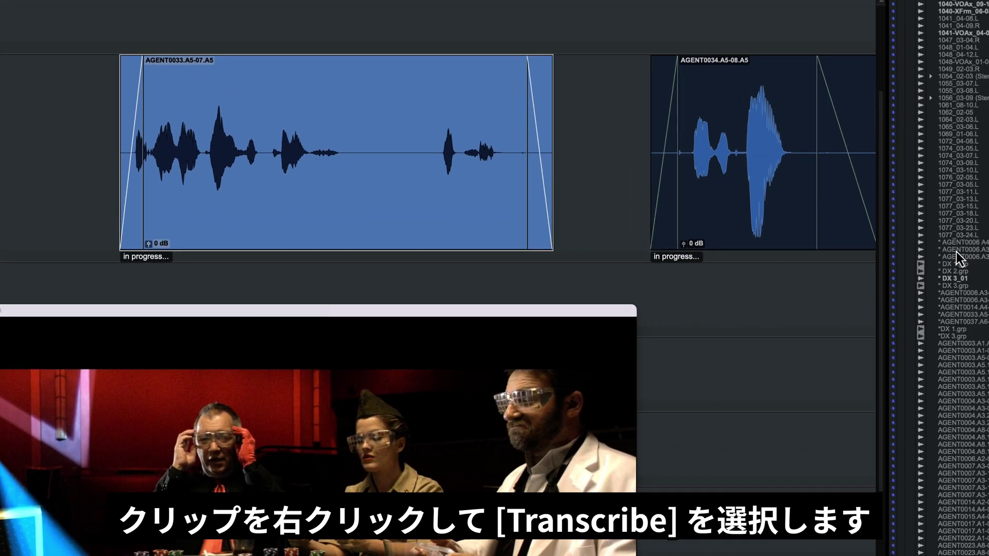
Enable Keep Track Transcribed on the DX 3 track.
right_click(929, 246)
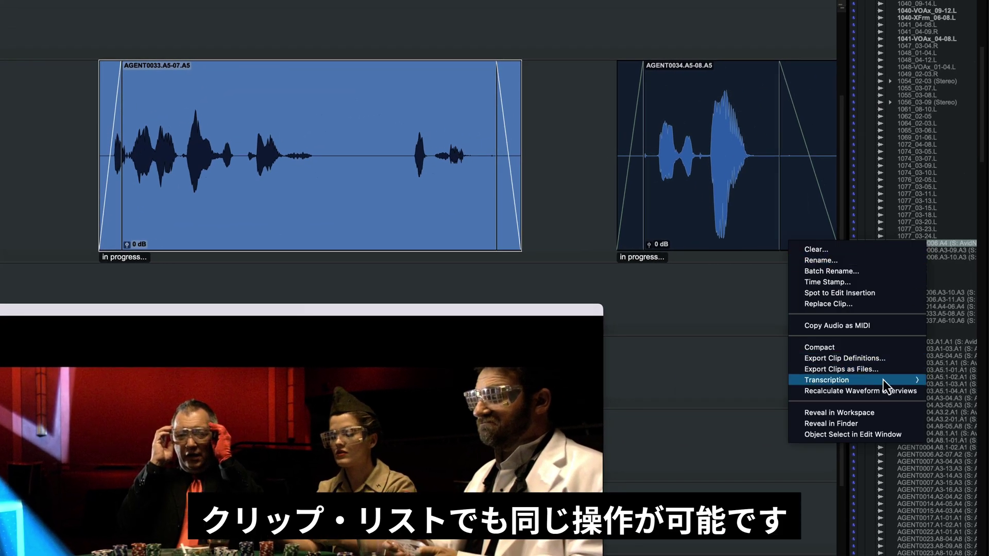
mouse_move(883, 380)
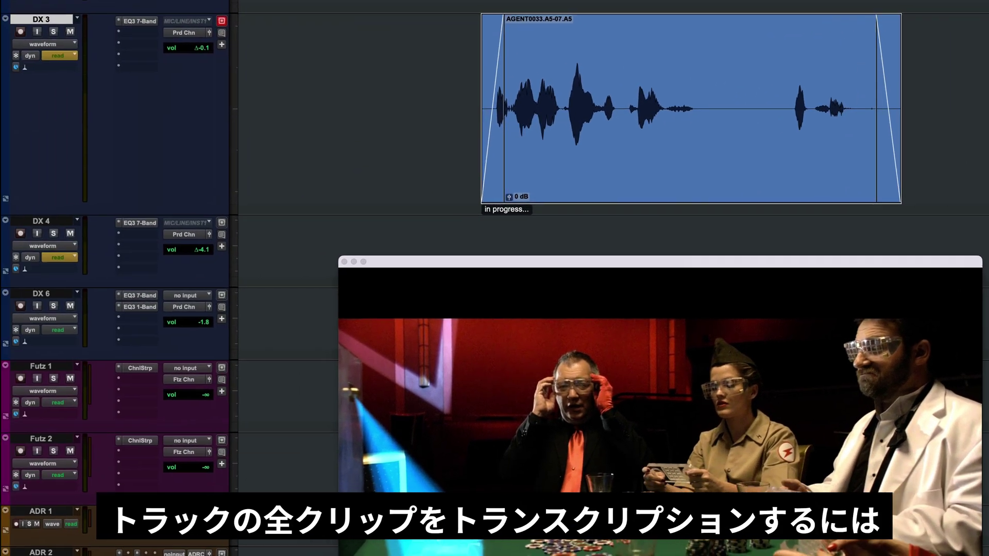
right_click(43, 23)
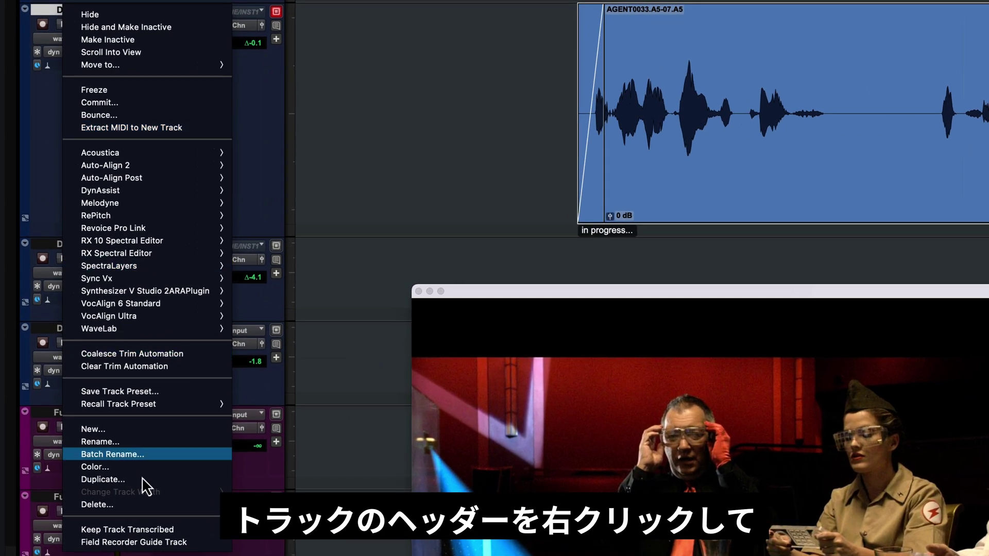
click(166, 531)
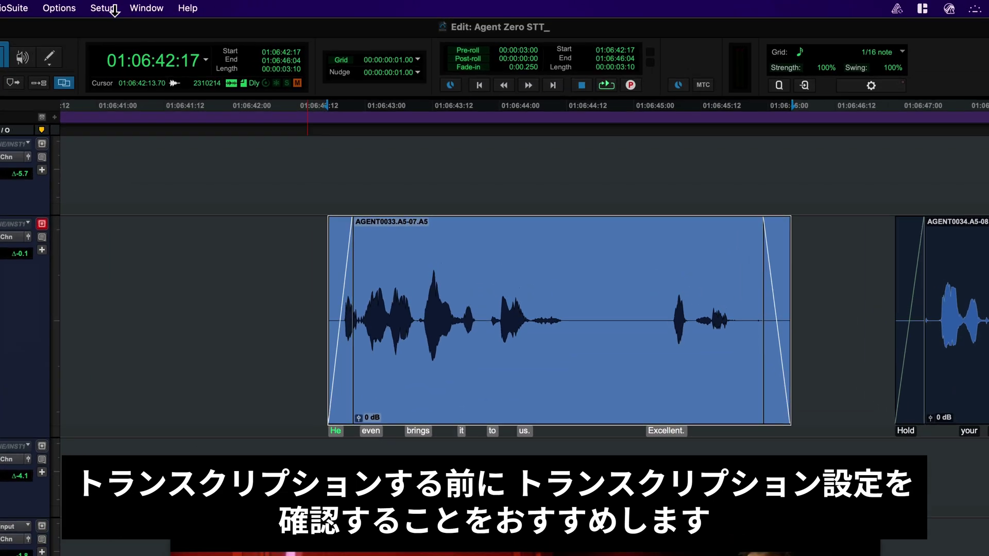
Set Transcription Settings' Language Hint to English, keeping Center Channel Only and First Channel Only defaults.
click(255, 5)
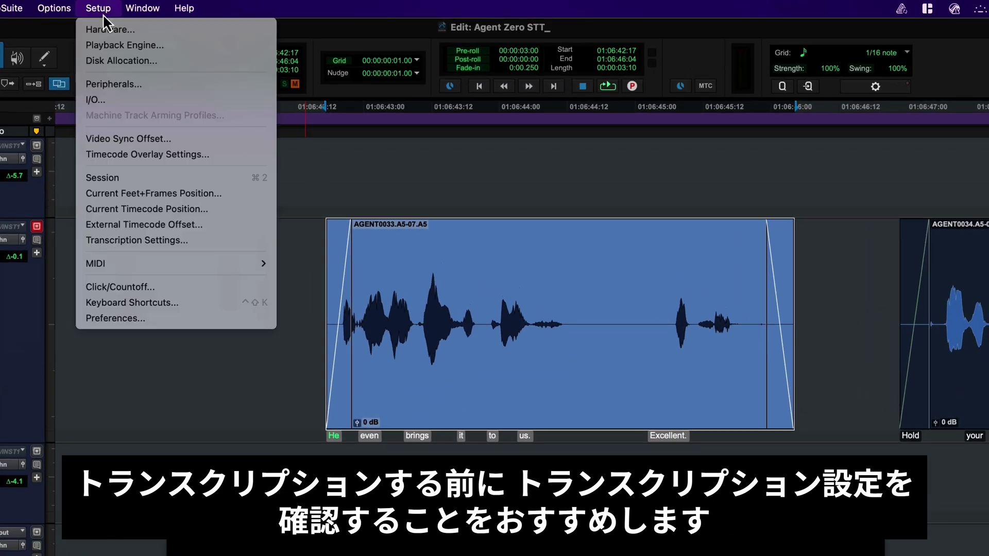
click(165, 240)
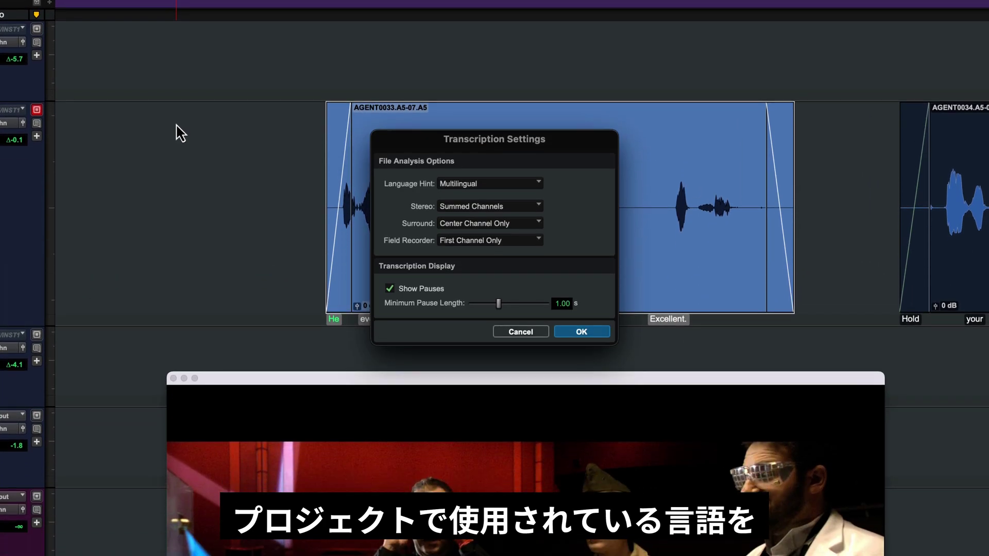
click(508, 184)
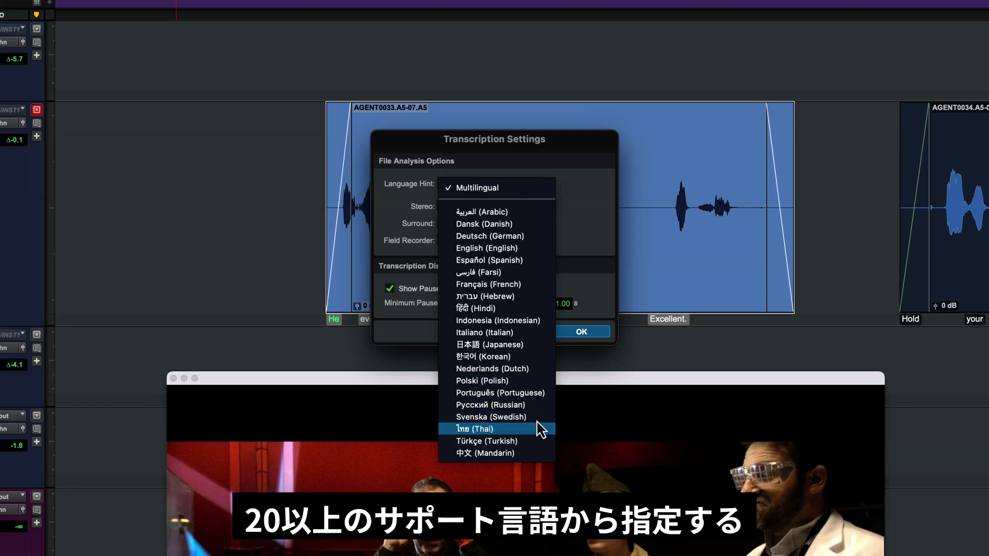
click(536, 249)
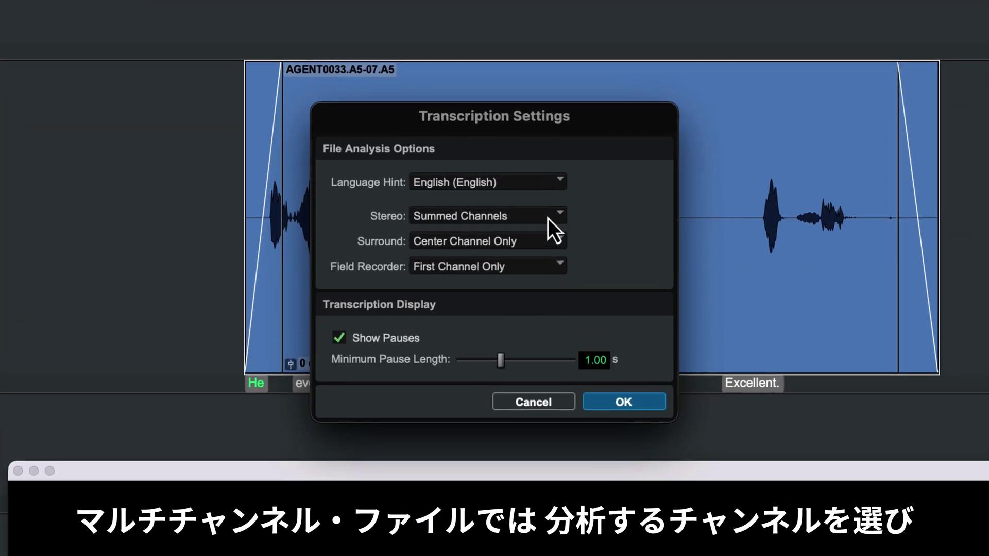
click(548, 220)
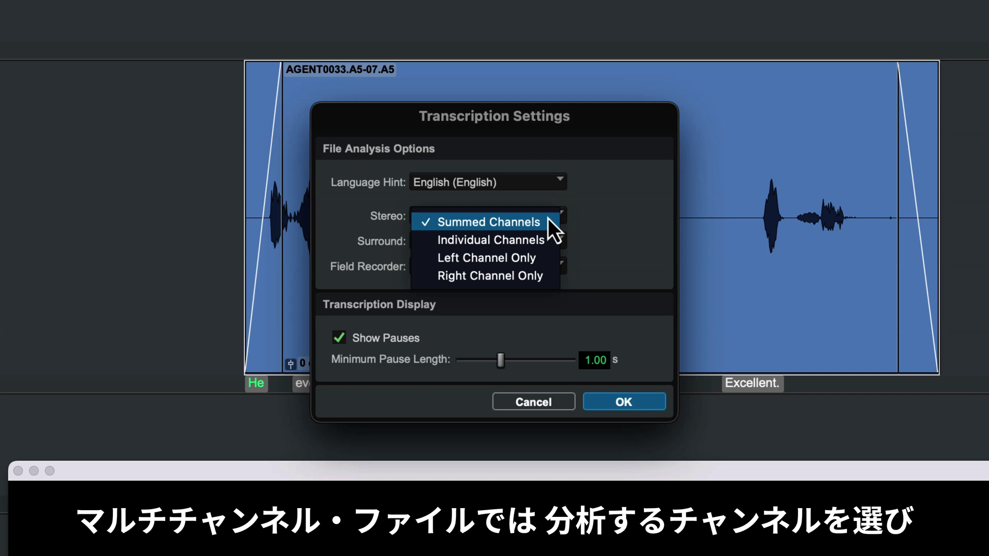
click(555, 246)
click(556, 245)
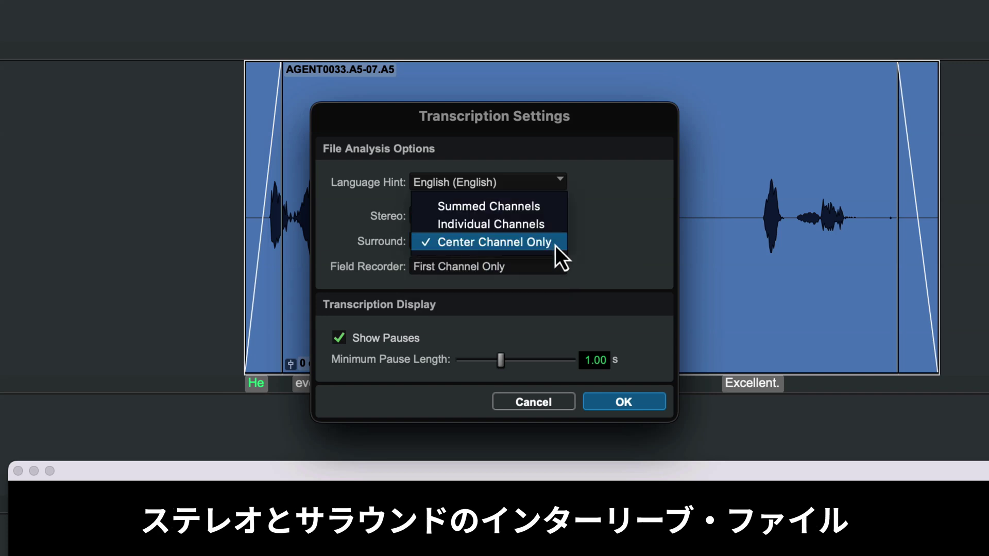
click(555, 246)
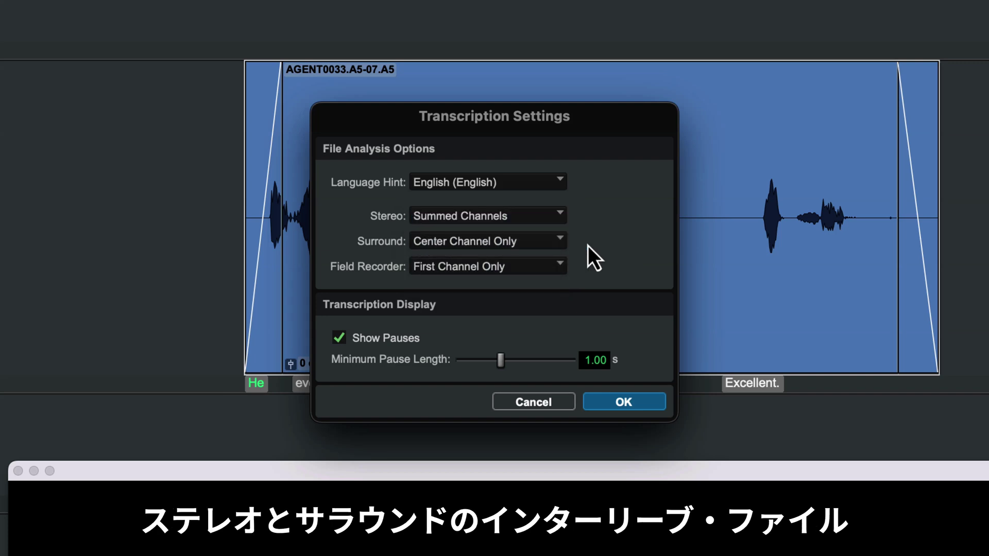
click(550, 272)
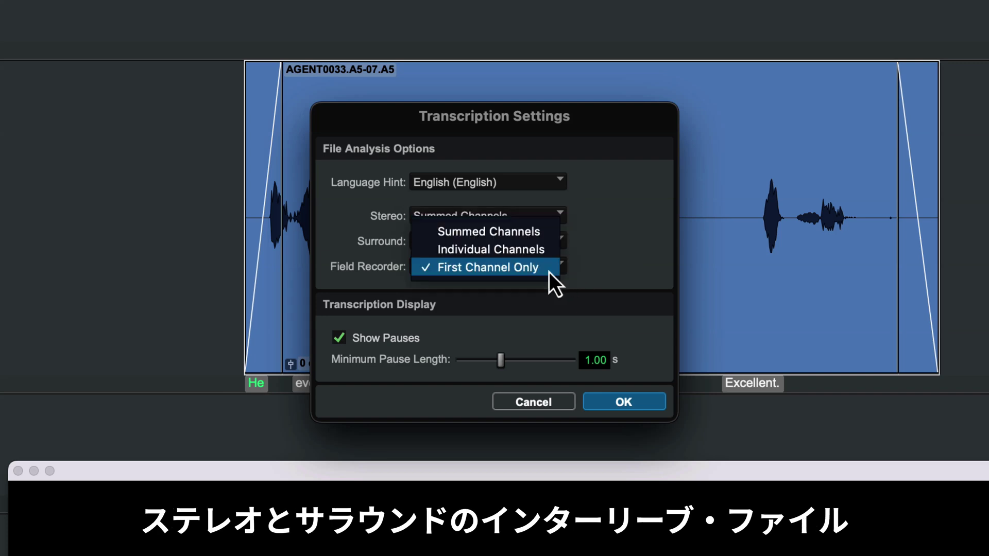
click(626, 270)
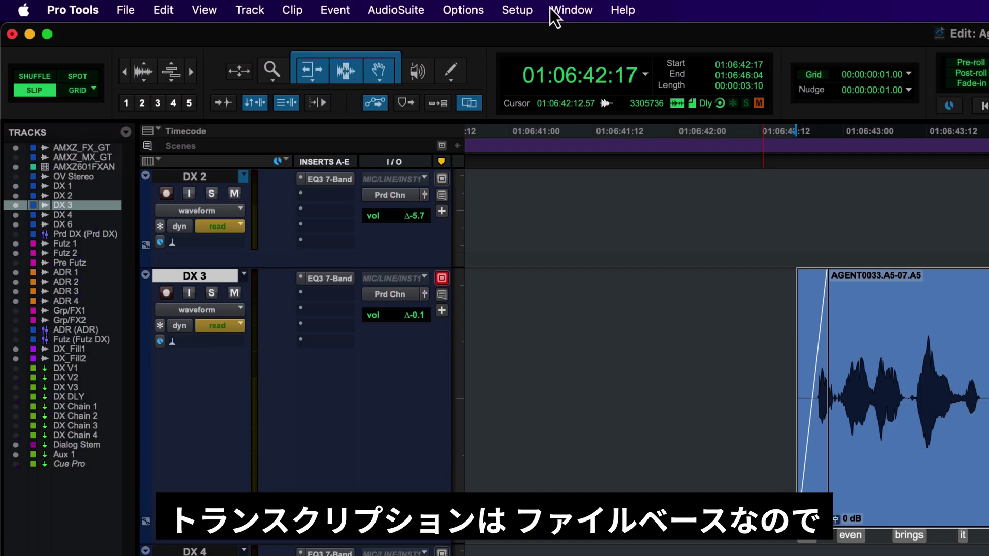
click(553, 13)
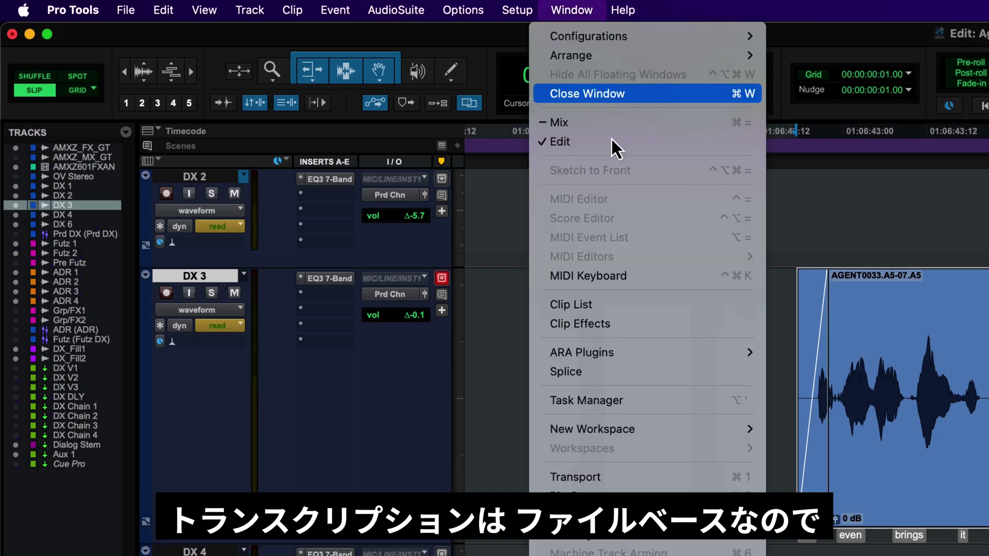
click(663, 397)
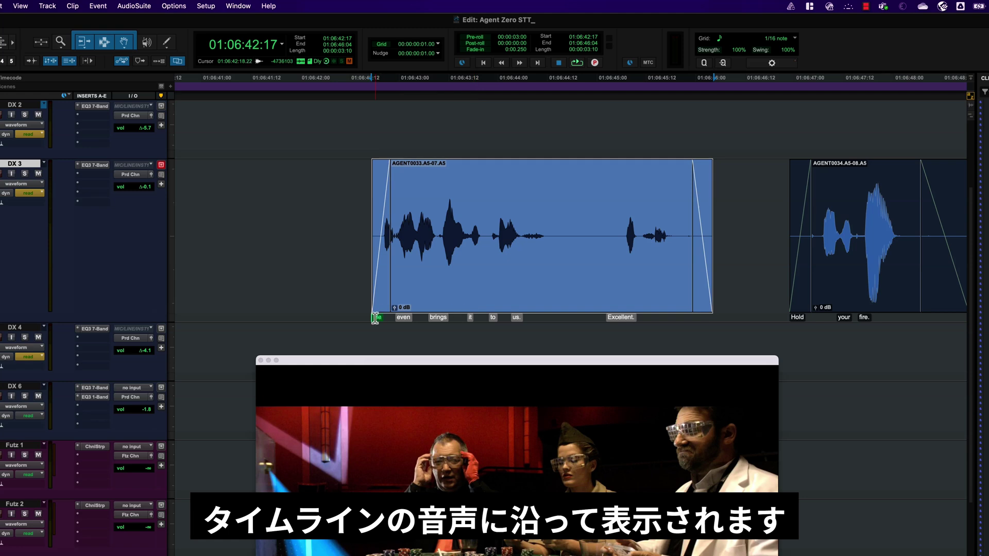
Hide the transcription lane under the tracks and zoom the timeline out.
click(20, 6)
click(61, 164)
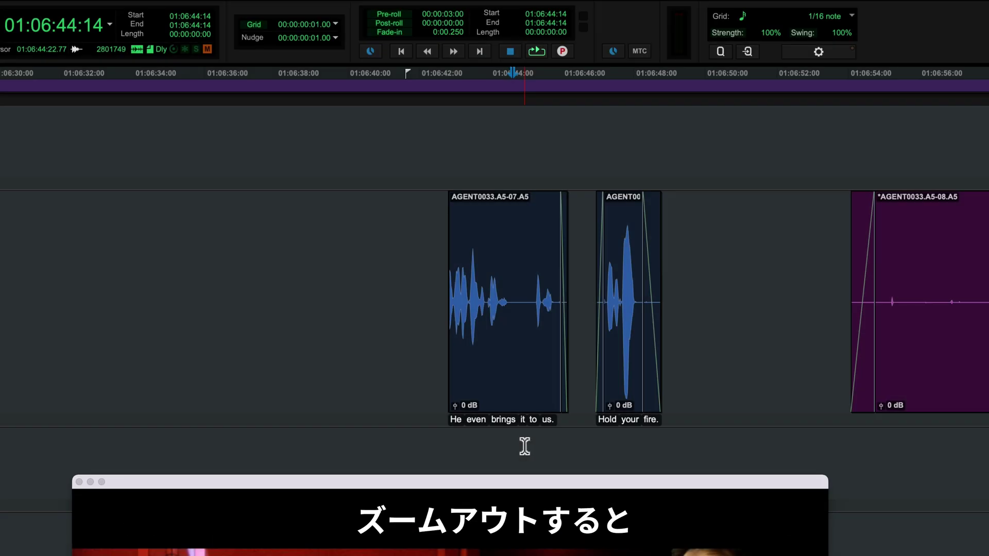
key(super+bracketleft)
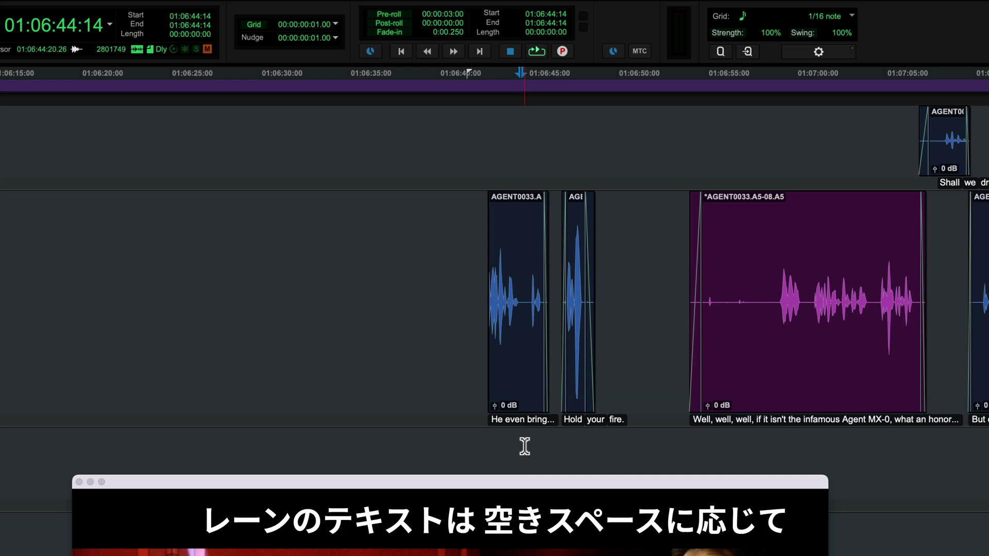
key(super+bracketleft)
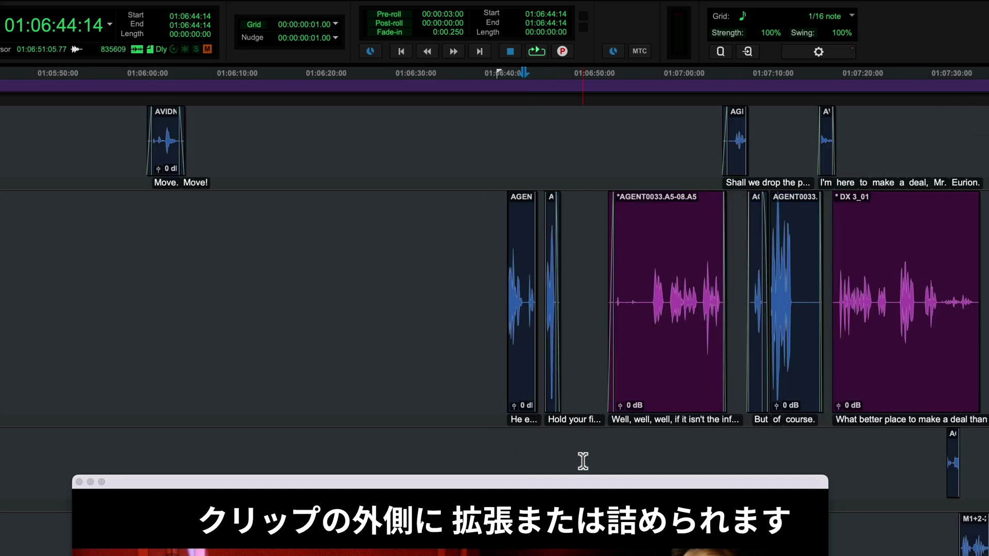
Zoom in on the AGENT0033.A5-07.A5 clip and play it from its start.
key(super+bracketright)
key(super+bracketright)
key(super+bracketright)
key(super+bracketright)
key(super+bracketright)
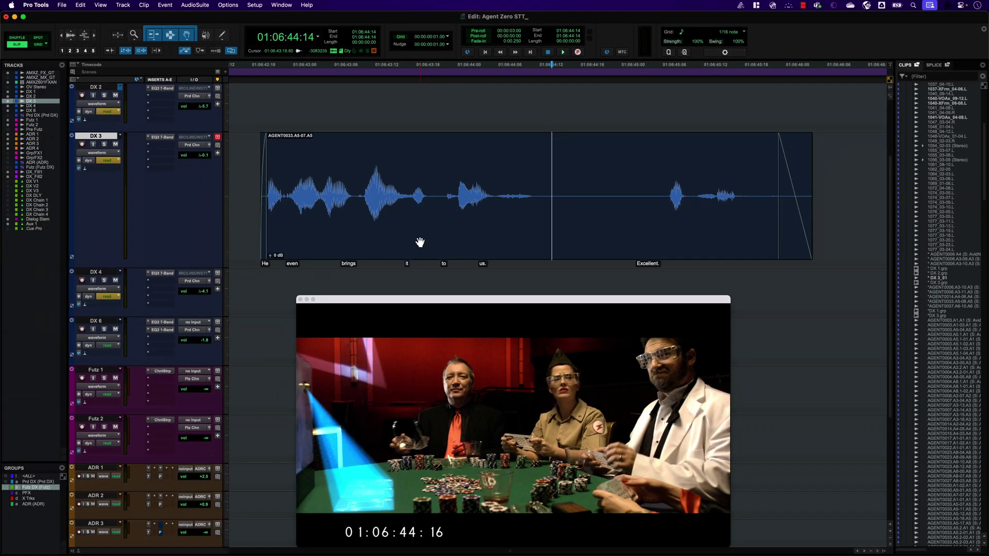
click(419, 242)
key(space)
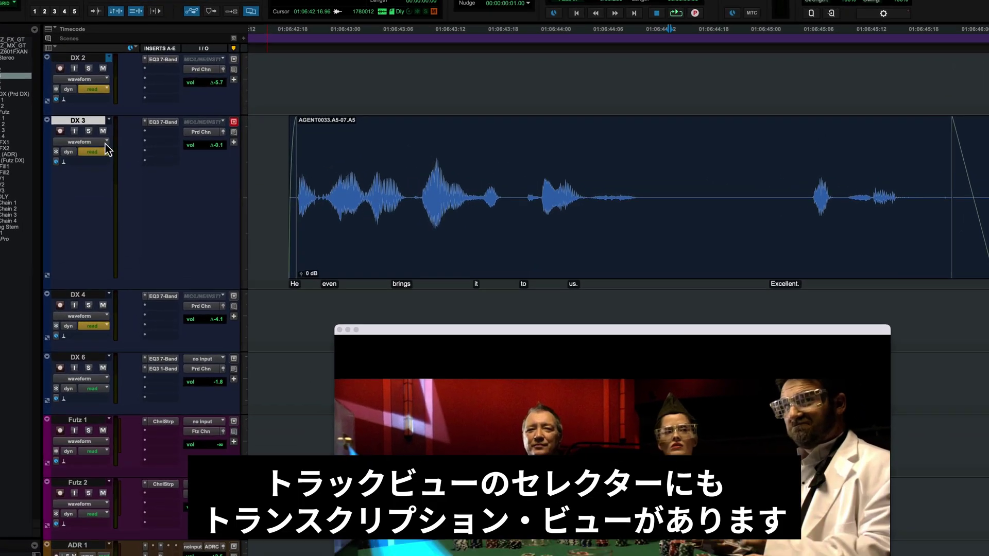
Switch the DX 3 track view to Transcript so words like 'Hold your fire.' show on clips.
click(106, 144)
click(91, 133)
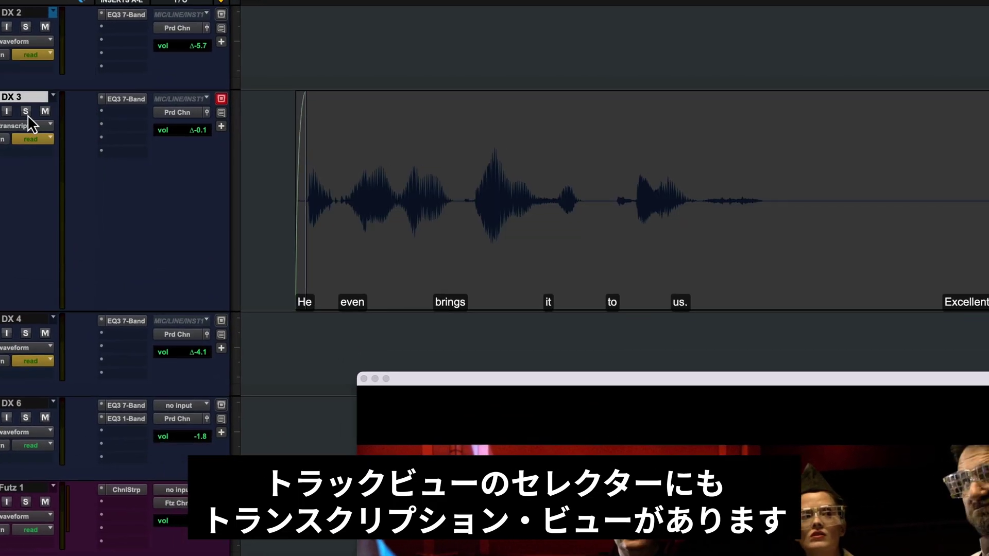
scroll(634, 356, down, 10)
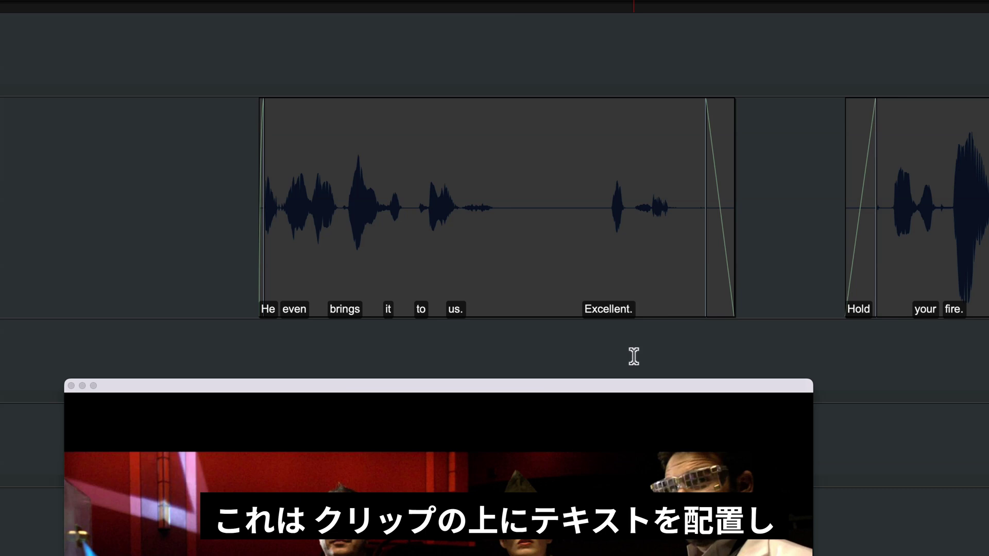
scroll(634, 357, down, 5)
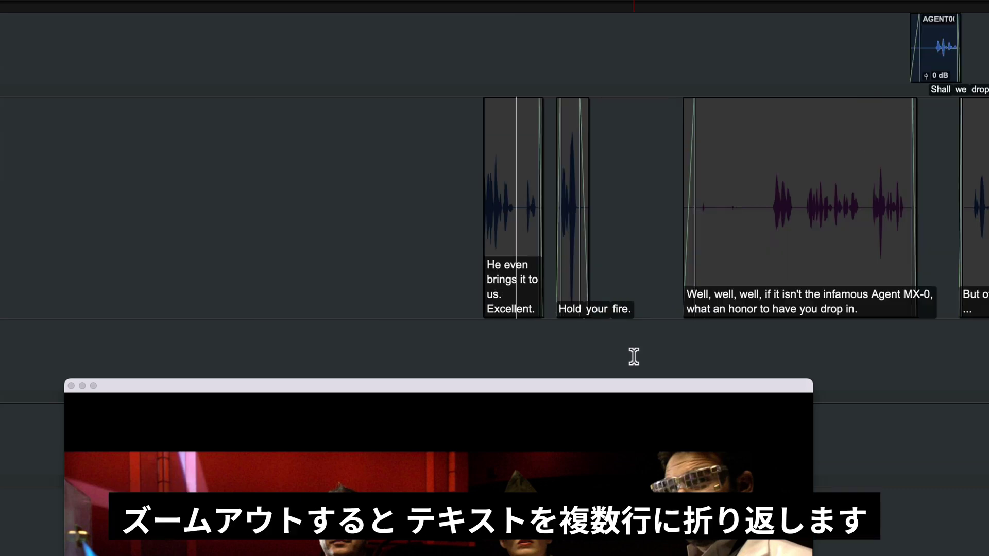
scroll(634, 356, up, 15)
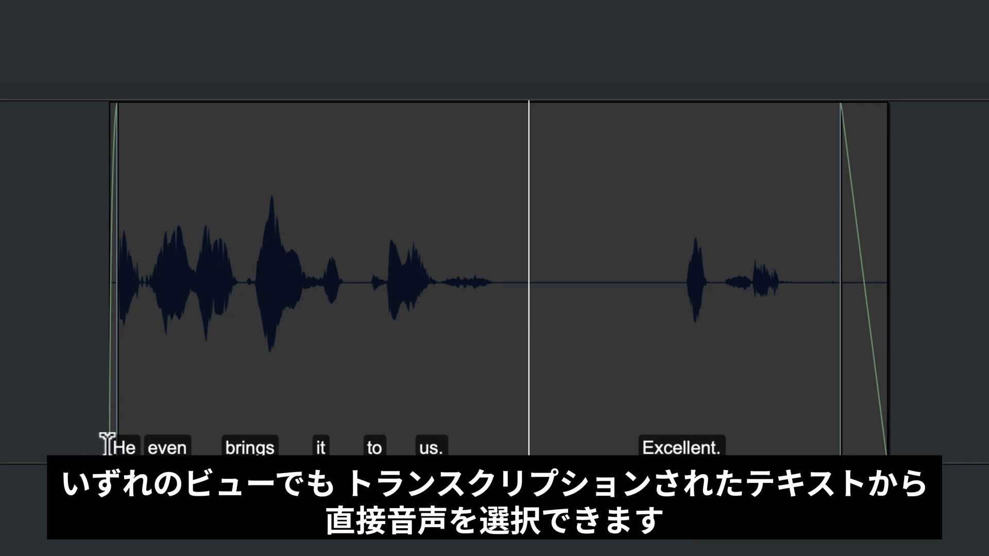
Select clip audio by words: 'He' through 'Excellent.', then just 'Excellent.', then back to 'He'.
drag(105, 443, 712, 450)
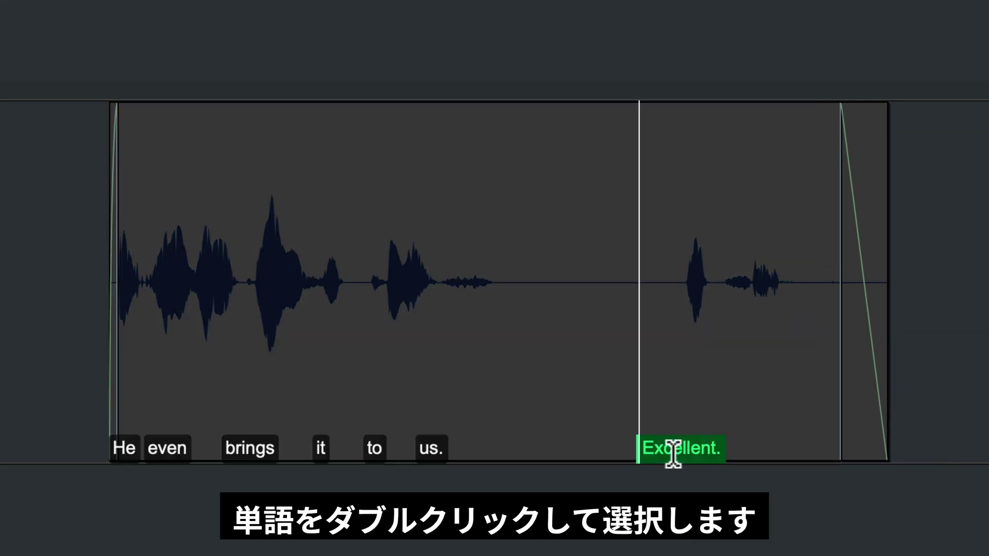
double_click(673, 452)
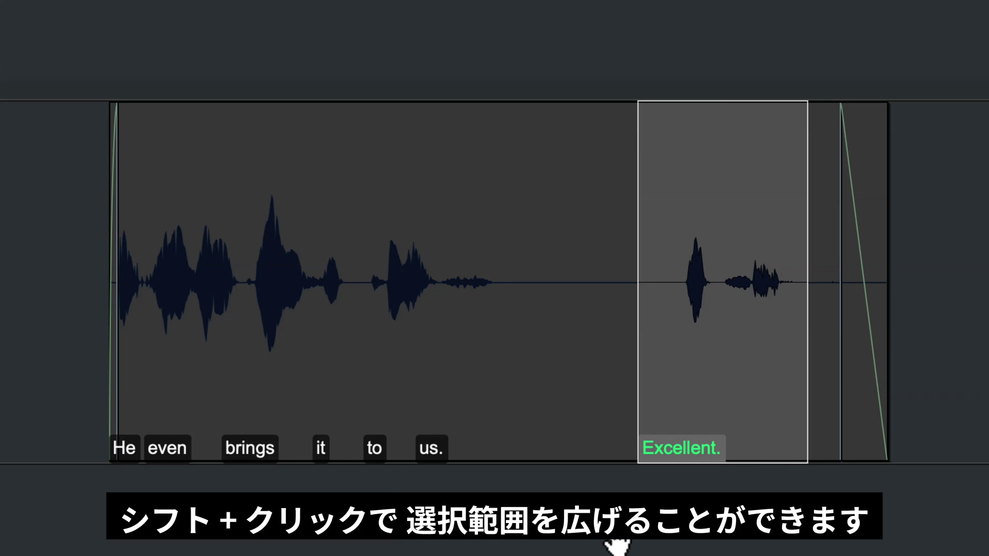
shift+click(120, 448)
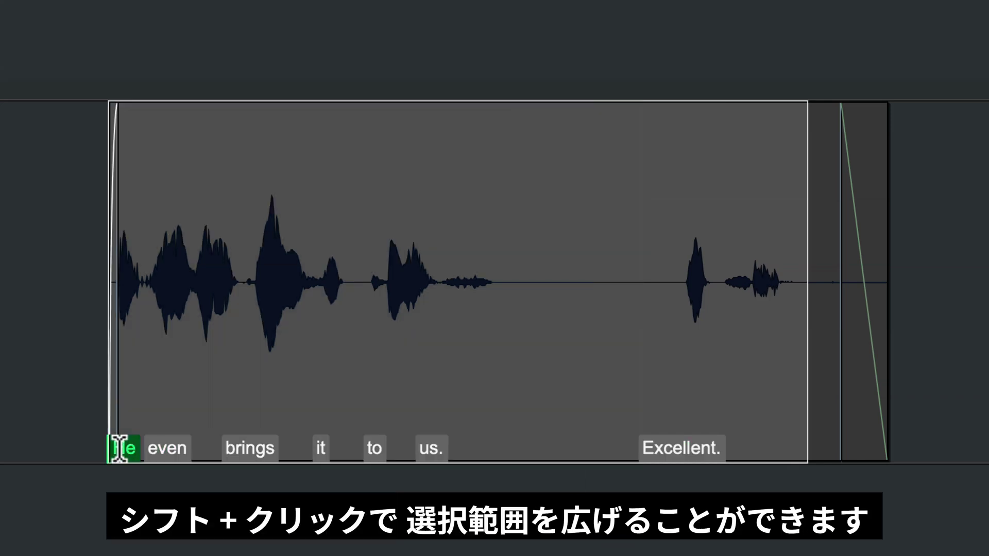
Select 'brings' through 'us.', then play the DX 2 dialogue from 'Maybe.' and stop.
click(247, 439)
shift+click(438, 442)
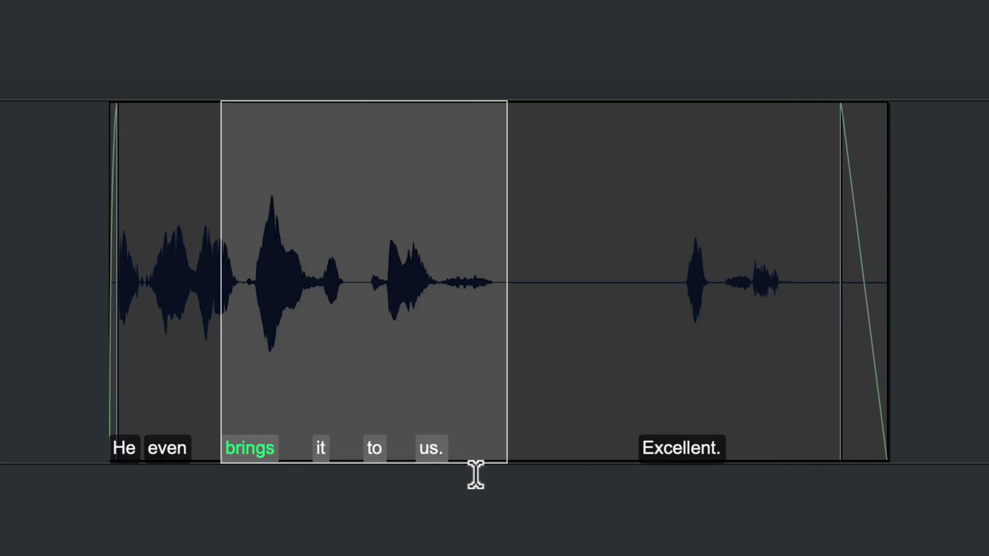
click(475, 427)
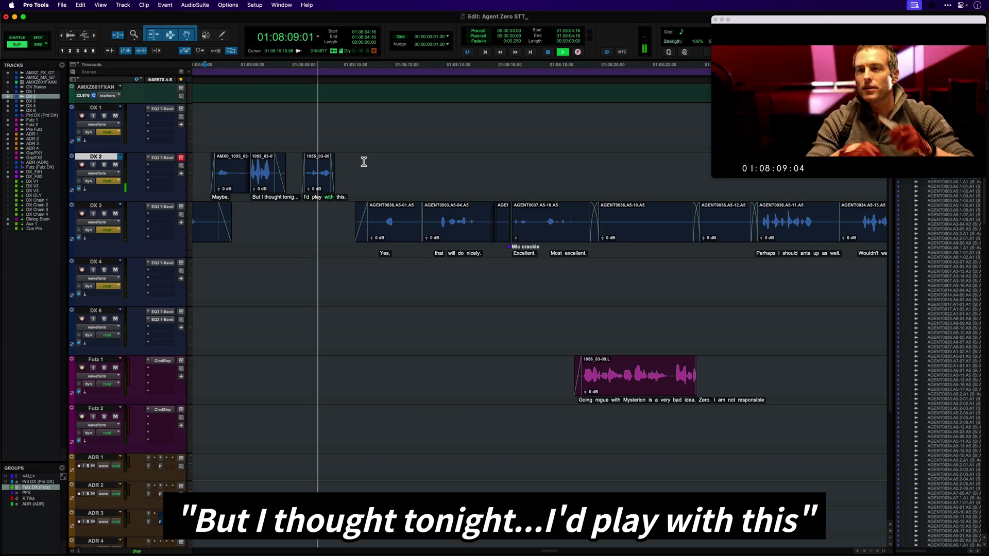
key(space)
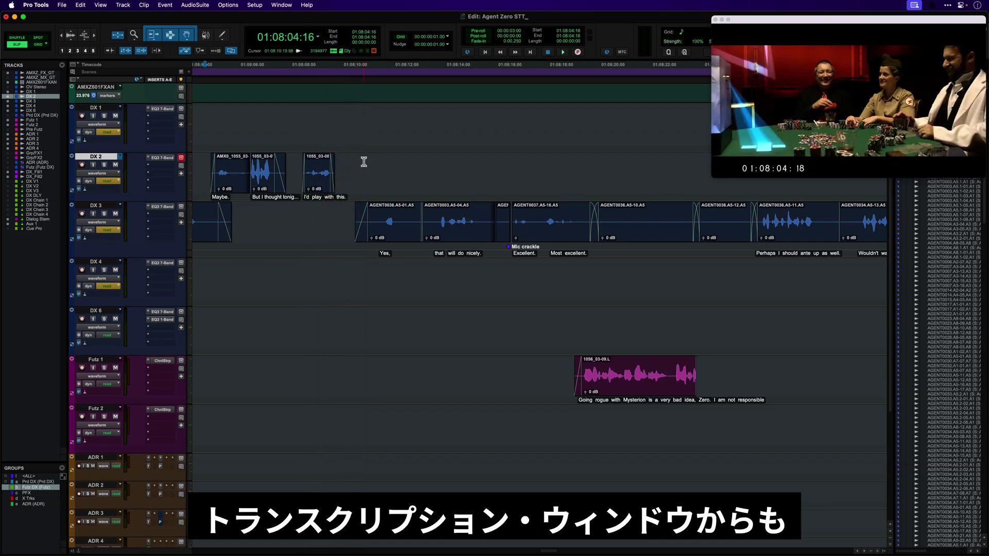
Open the Transcript window in Timeline view and highlight the DX 2 and DX 3 lines.
click(290, 7)
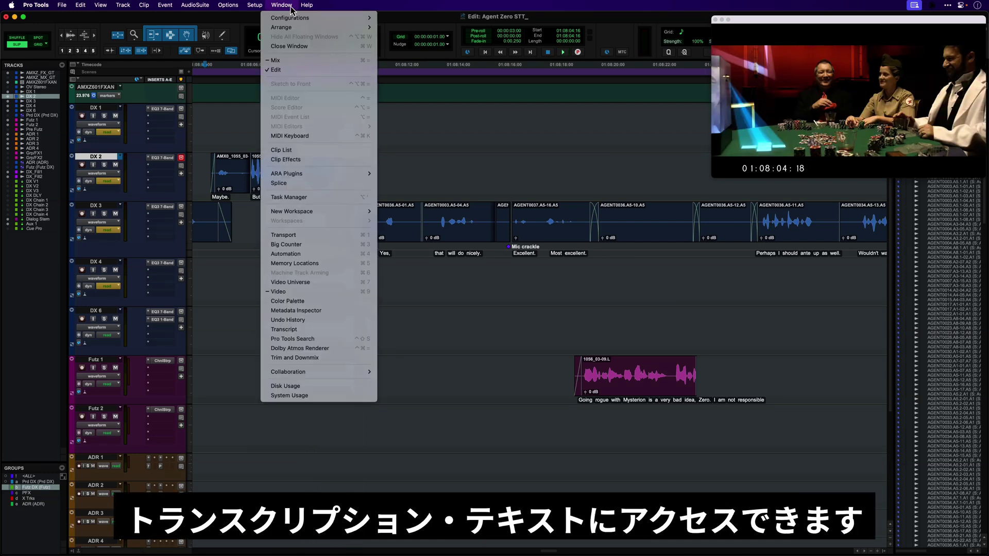
click(309, 333)
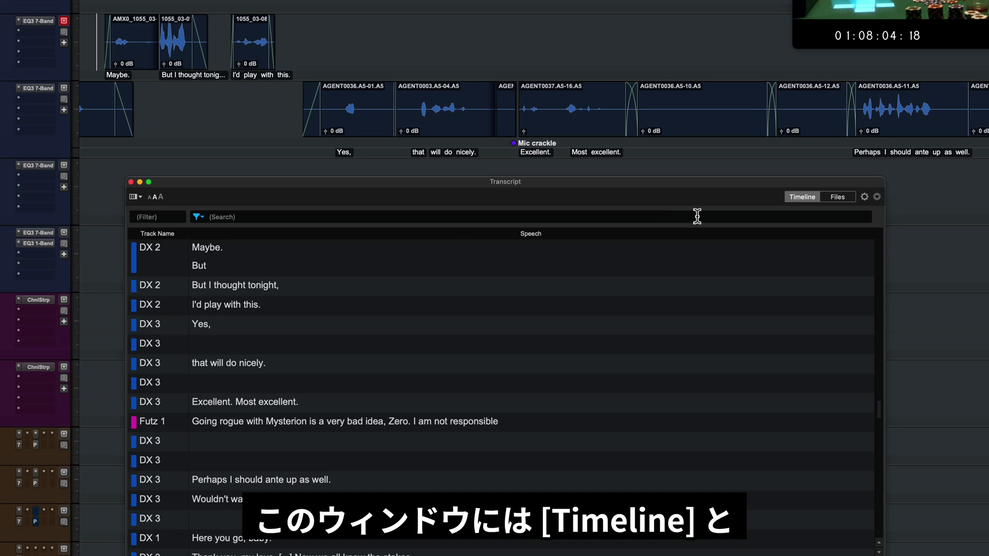
click(841, 198)
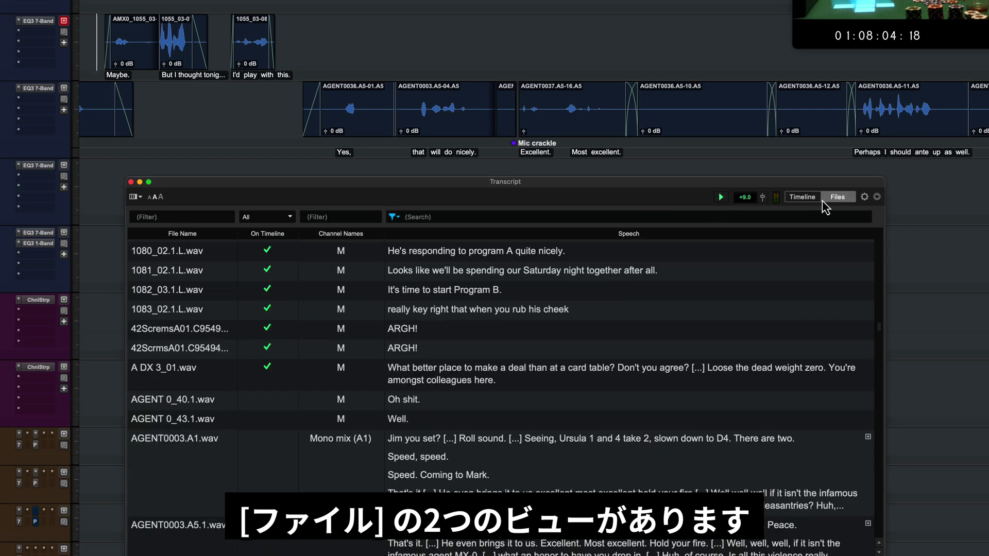
click(803, 199)
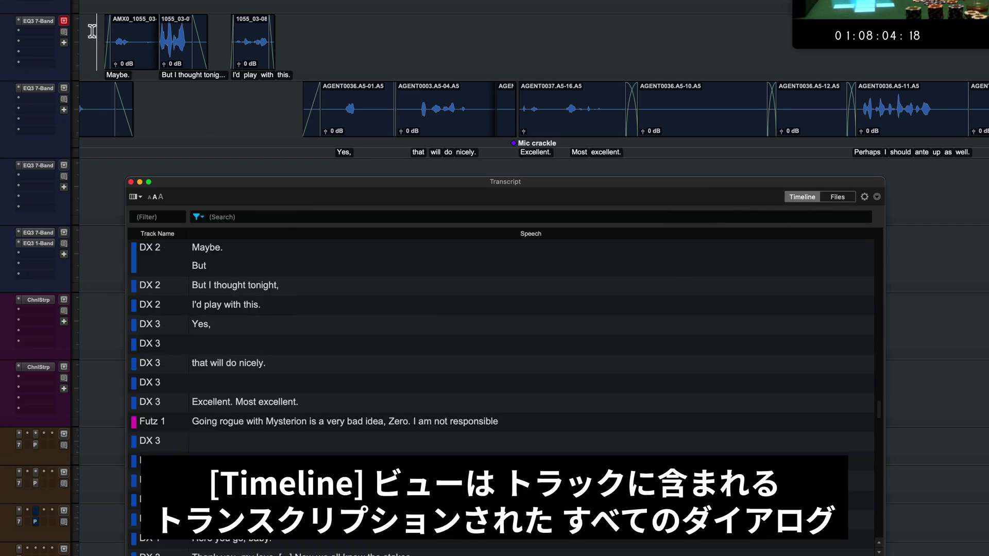
drag(92, 30, 733, 116)
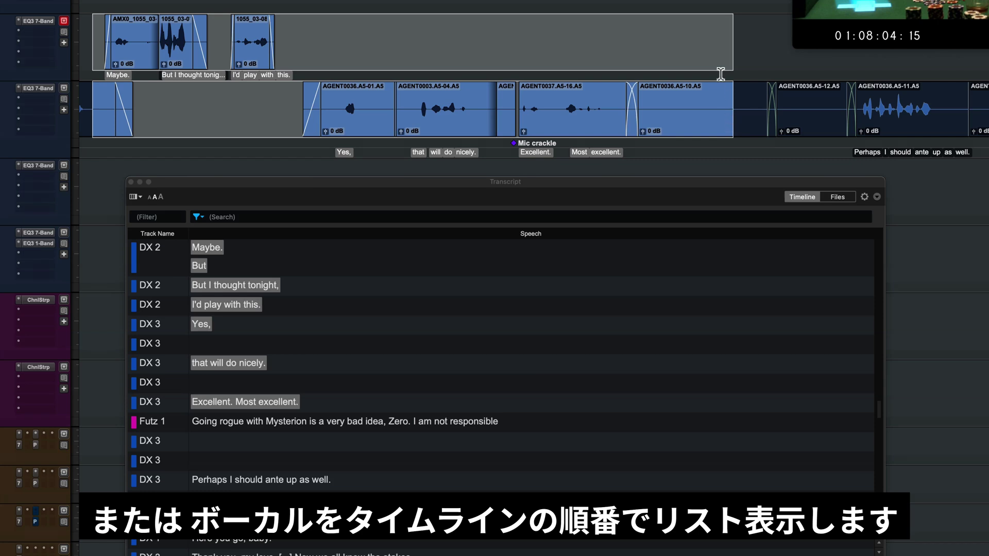
click(716, 98)
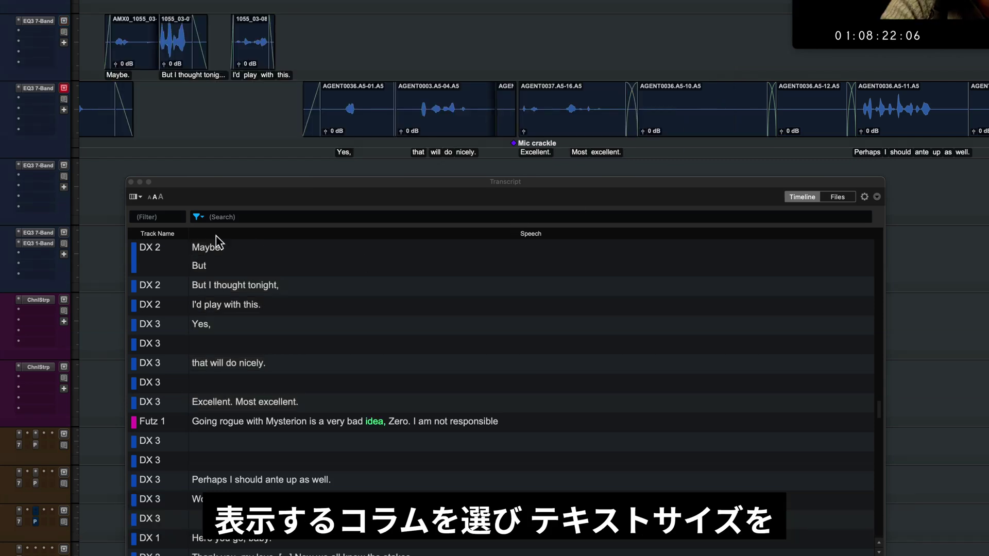
Add the Speech Start Time column to the transcript list and adjust the text size.
click(135, 197)
click(141, 292)
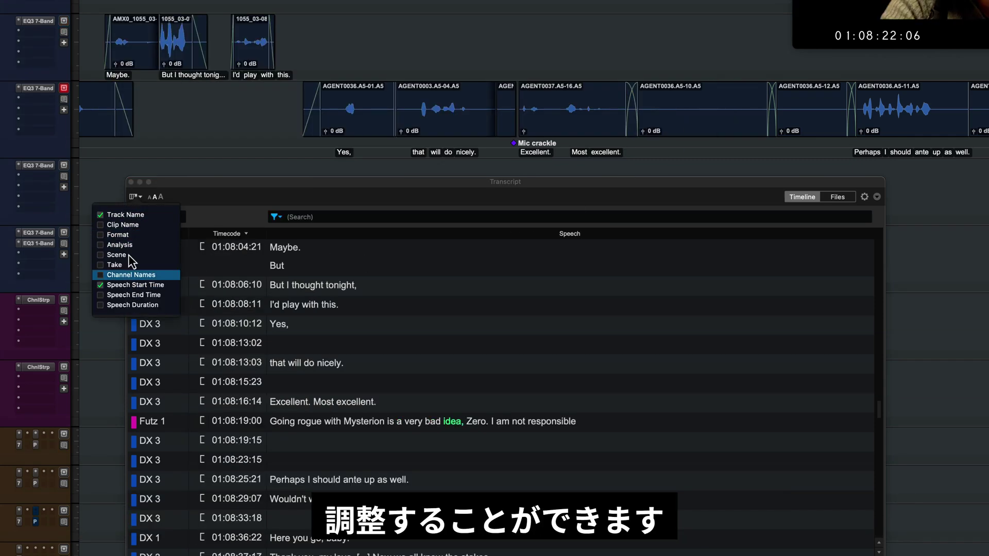
click(156, 202)
click(155, 201)
click(156, 201)
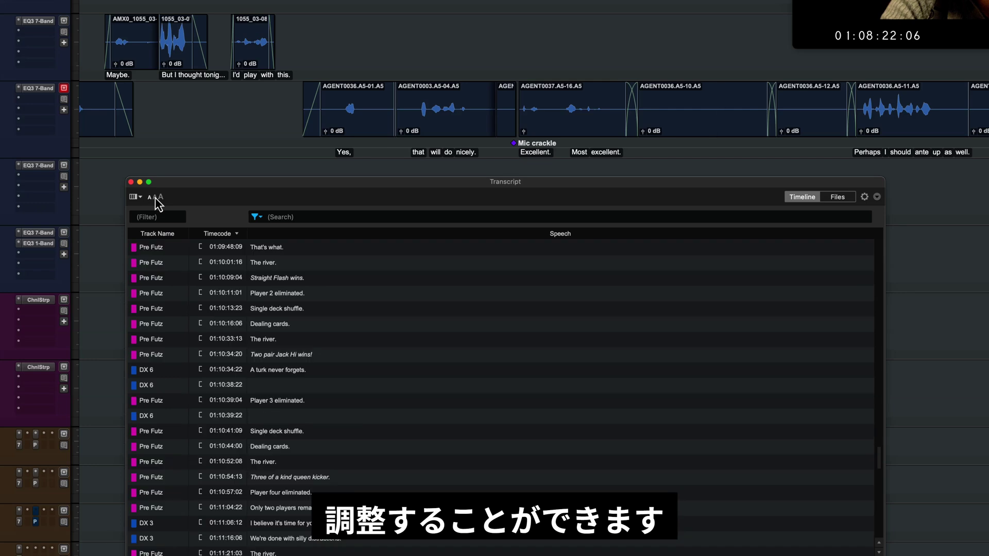
click(159, 197)
Filter the transcript by DX 3, clear it, and select 'But I thought tonight,' through 'that will do nicely.'.
click(155, 217)
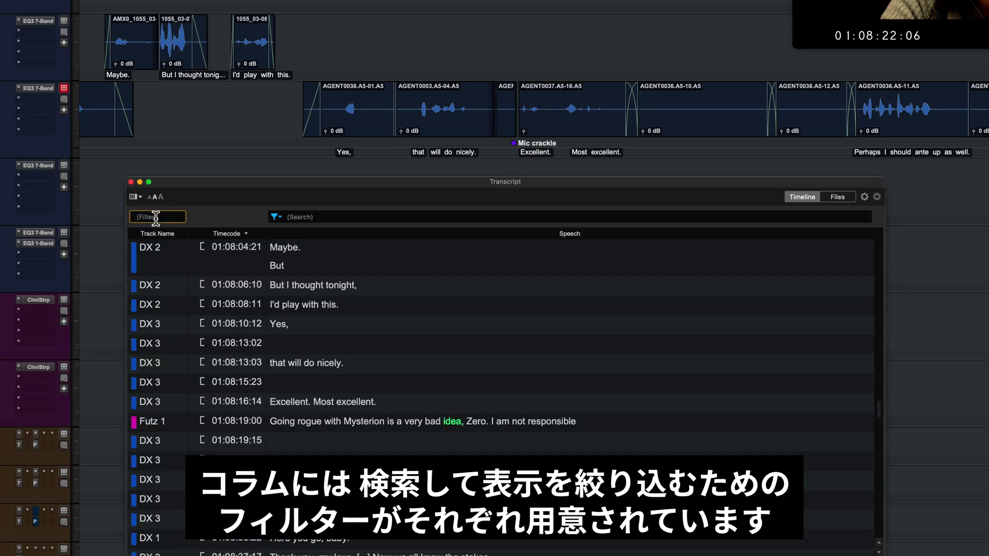
text(DX 3)
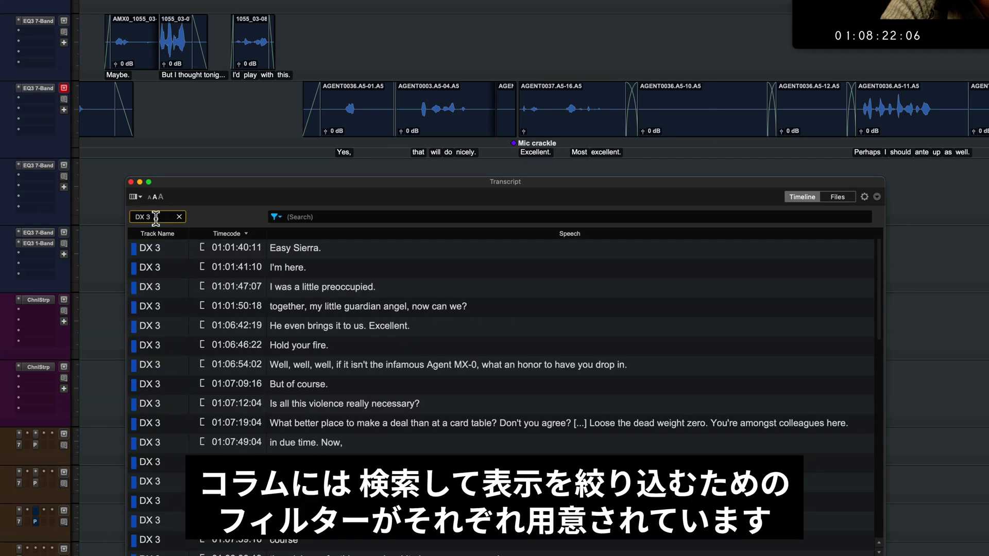
key(Escape)
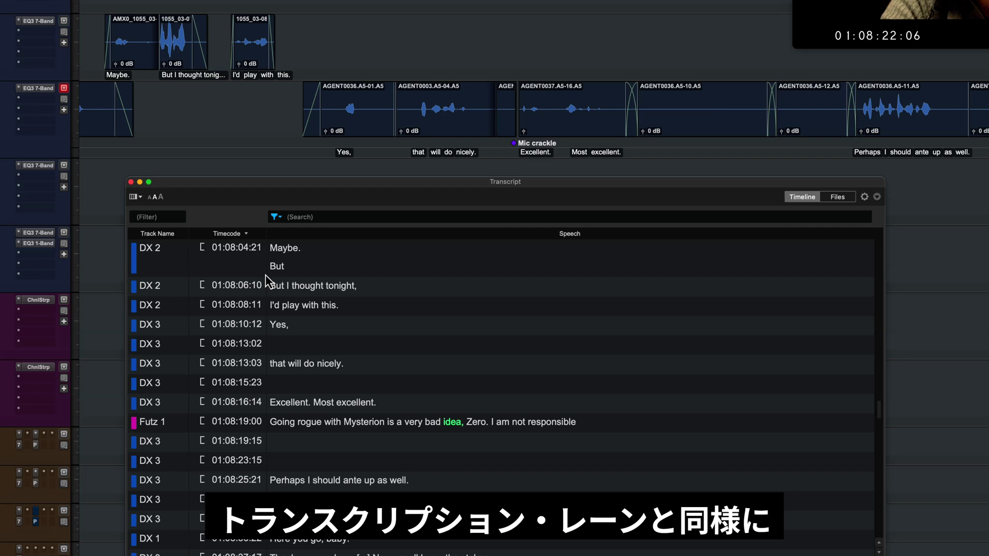
drag(272, 286, 336, 367)
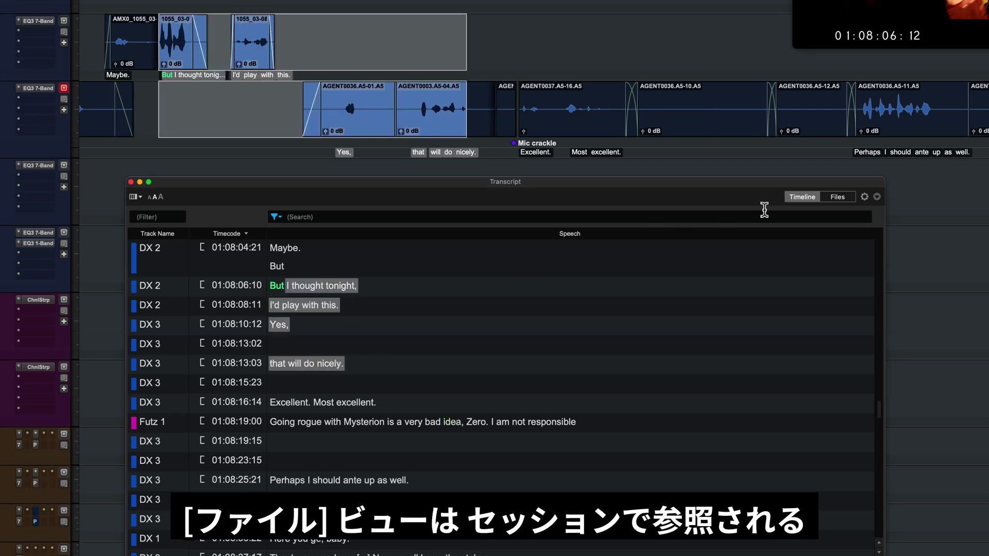
Switch the Transcript window to its Files list, browse it, and show the preview options.
click(838, 197)
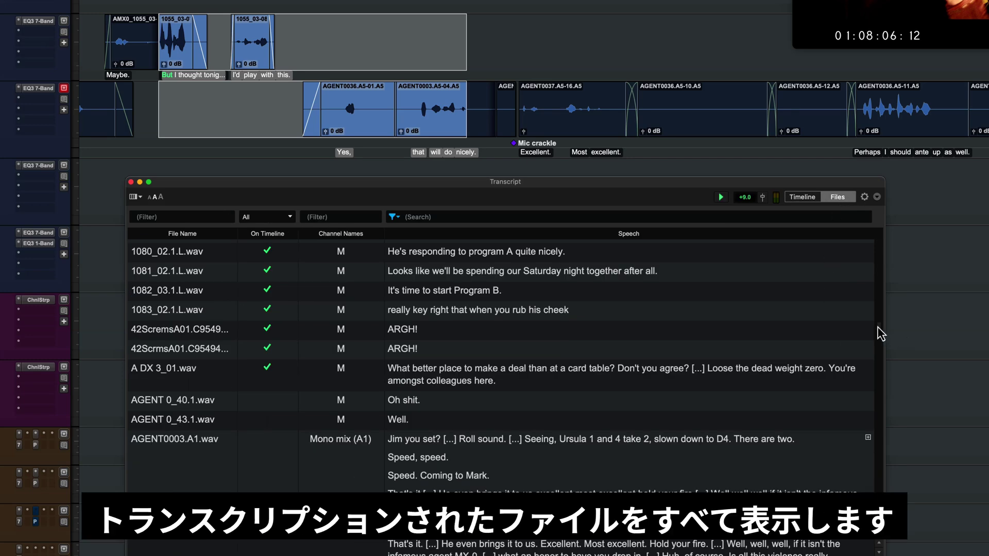
drag(878, 328, 886, 235)
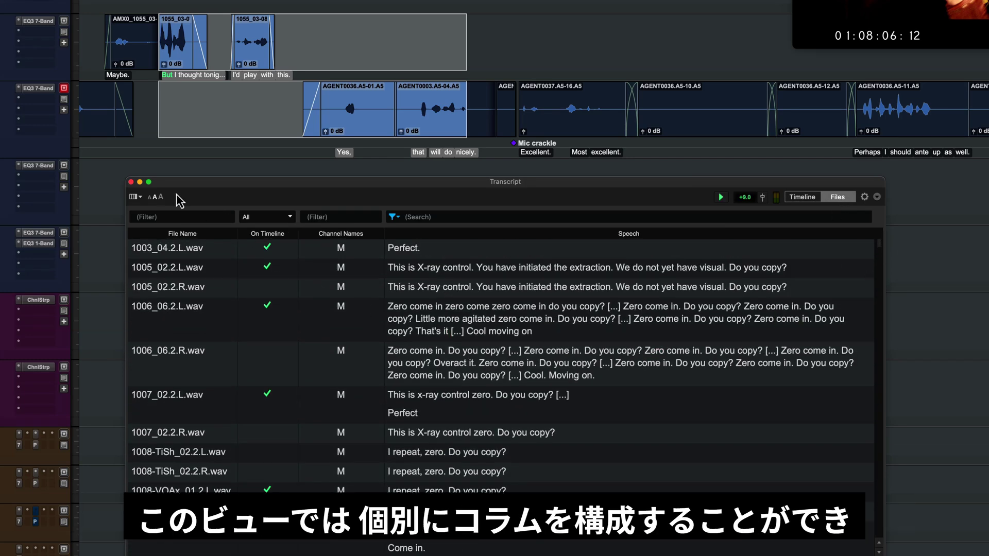
click(134, 196)
click(196, 283)
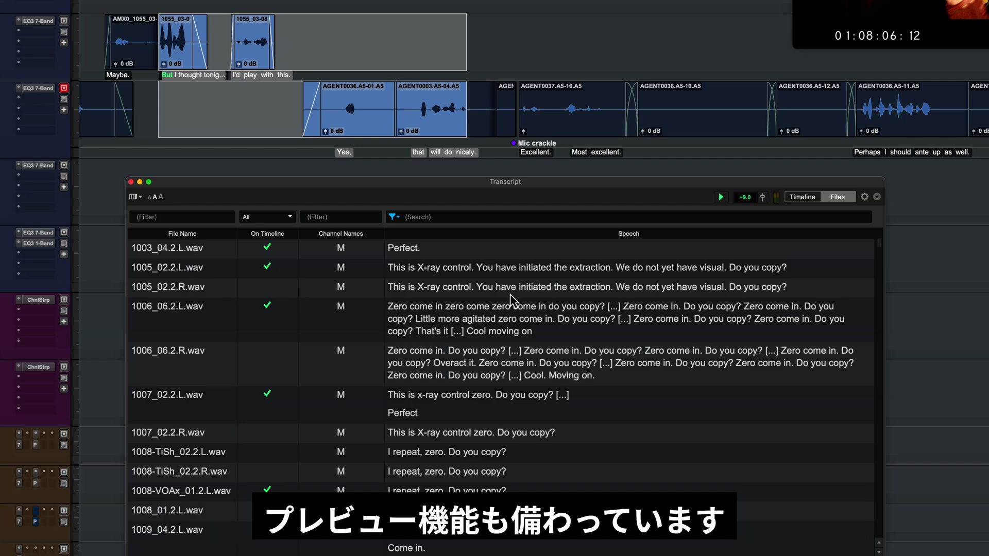
click(719, 197)
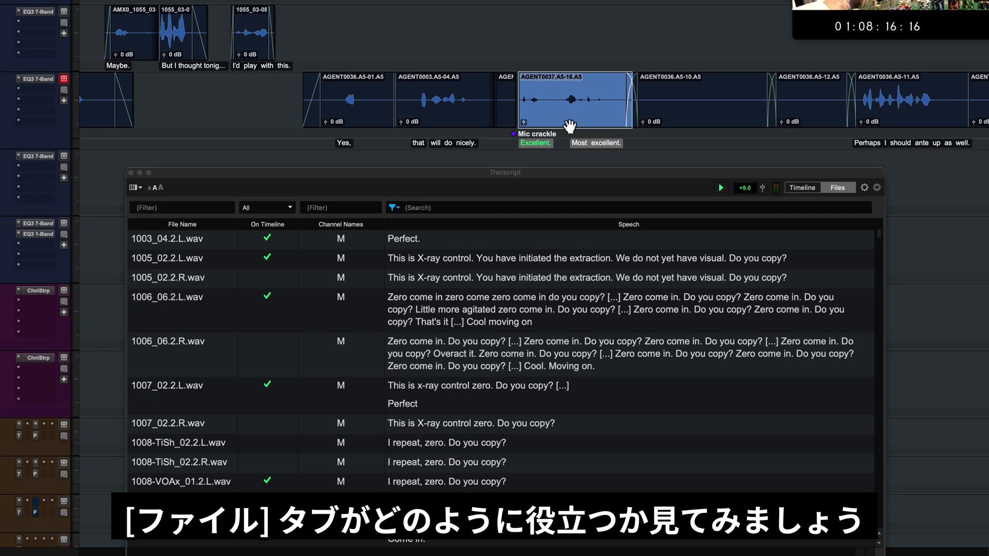
Zoom in on the AGENT0037.A5-16 clip and play its crackling 'Excellent.' line.
scroll(569, 125, up, 6)
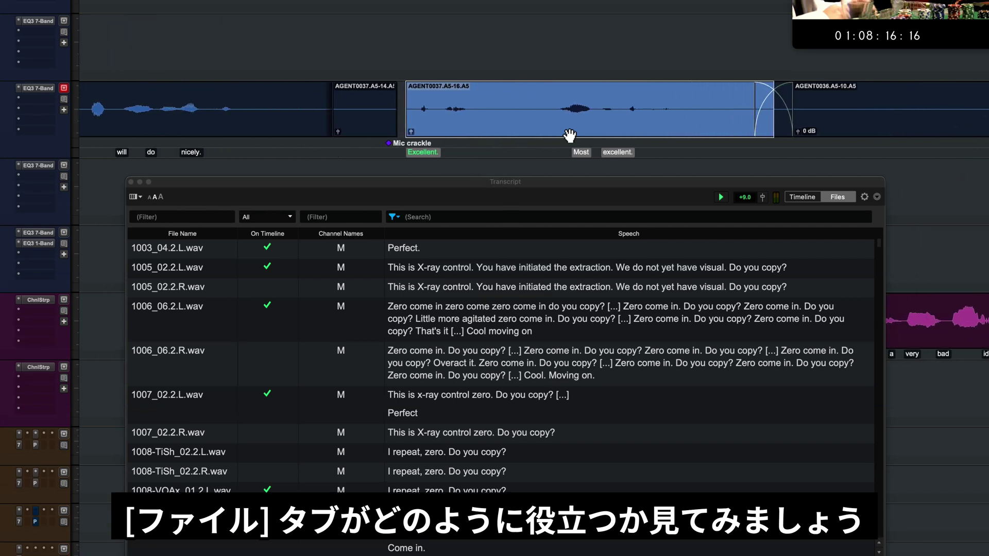
scroll(569, 135, up, 2)
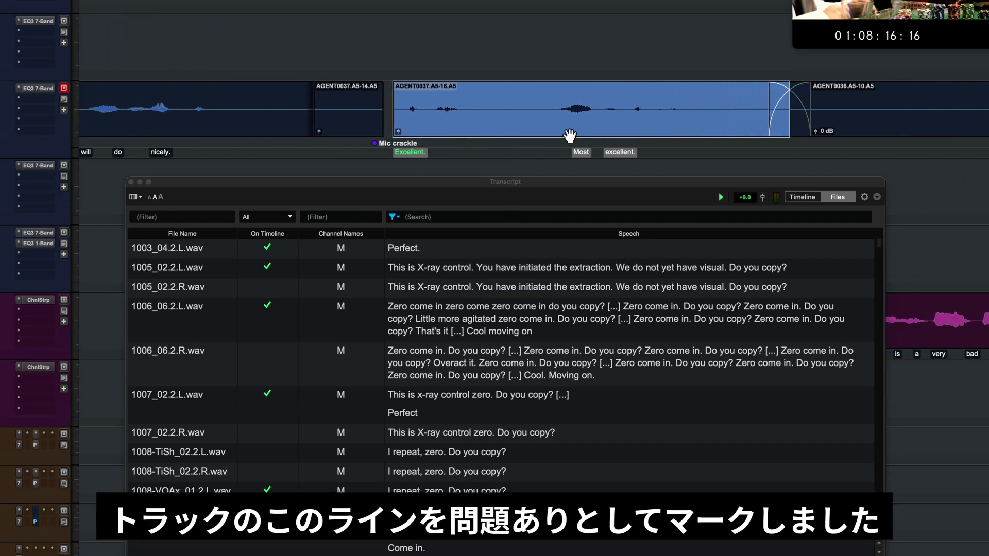
key(space)
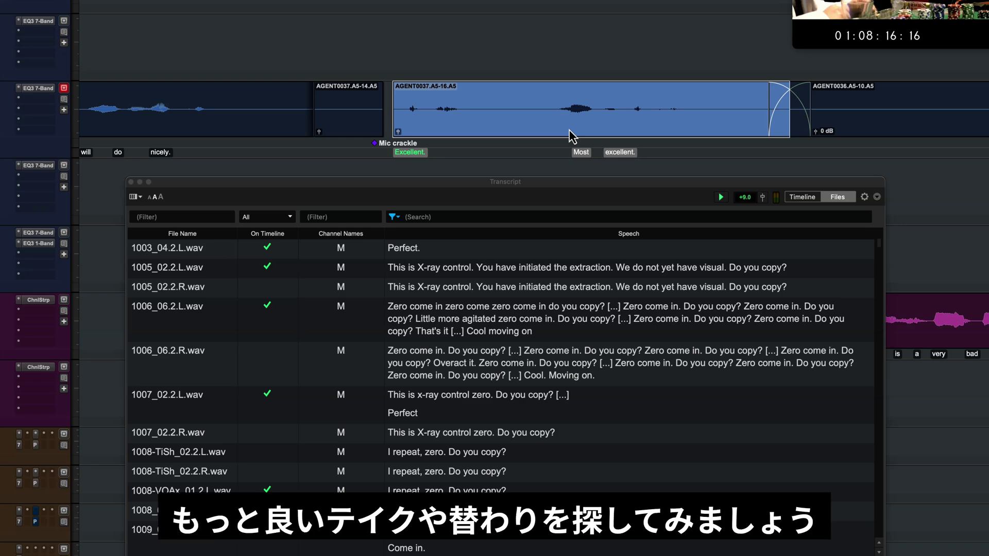
Search the transcripts for 'excellent' and filter Channel Names by 'mys'.
click(424, 216)
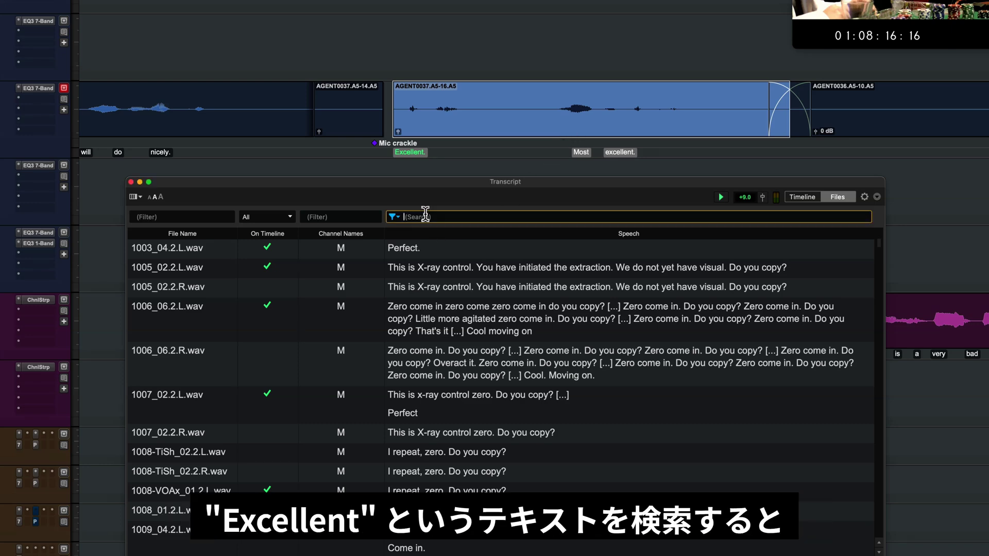
text(excellent)
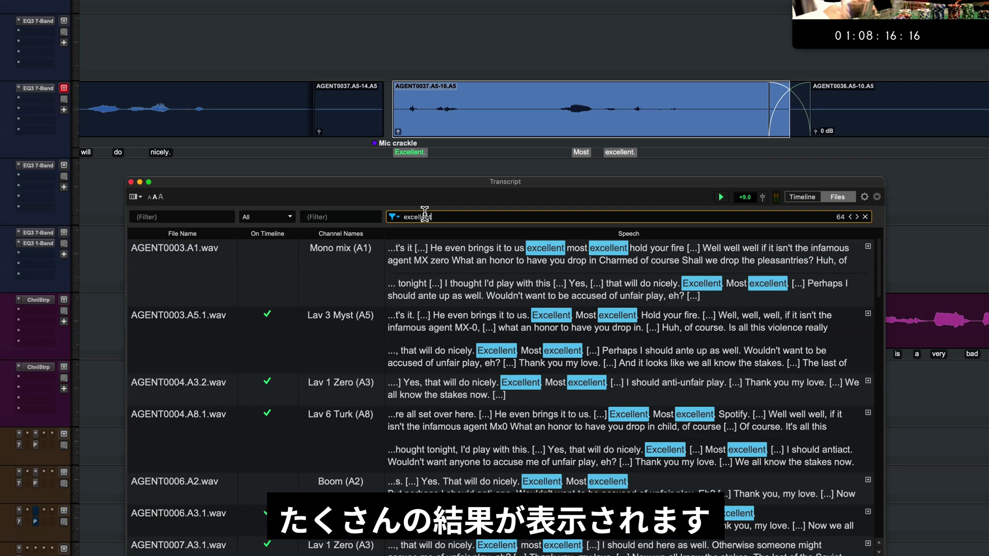
mouse_move(878, 277)
mouse_down()
mouse_move(881, 441)
mouse_move(881, 275)
mouse_up()
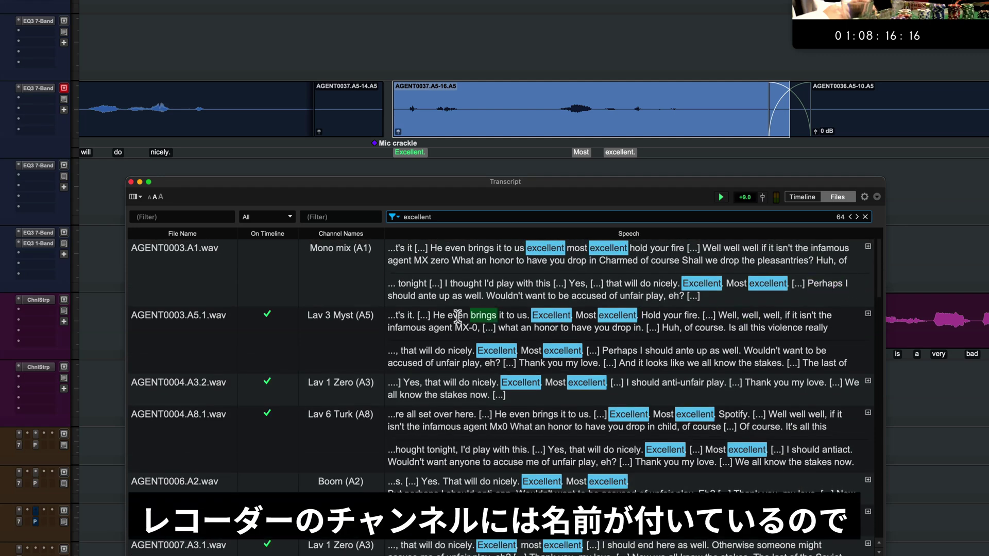
click(328, 216)
text(myst)
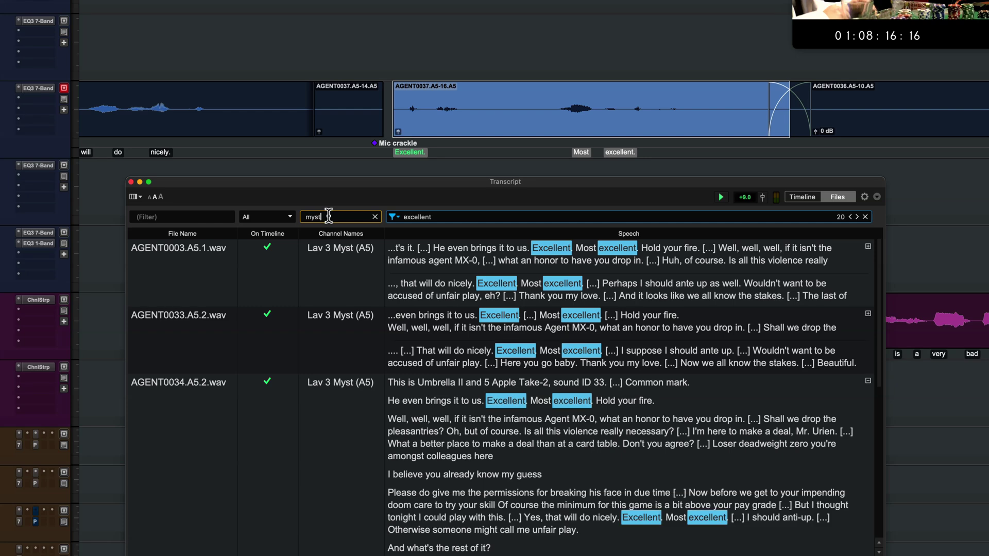
Show the Scene and Take columns and turn on Auto-Preview.
click(134, 196)
click(117, 255)
click(116, 265)
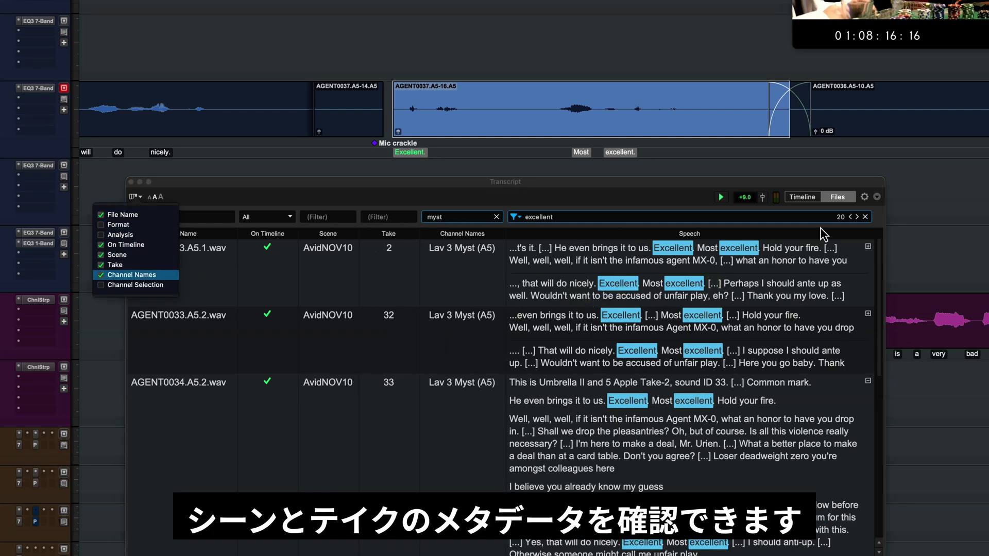
click(721, 202)
click(721, 198)
click(741, 211)
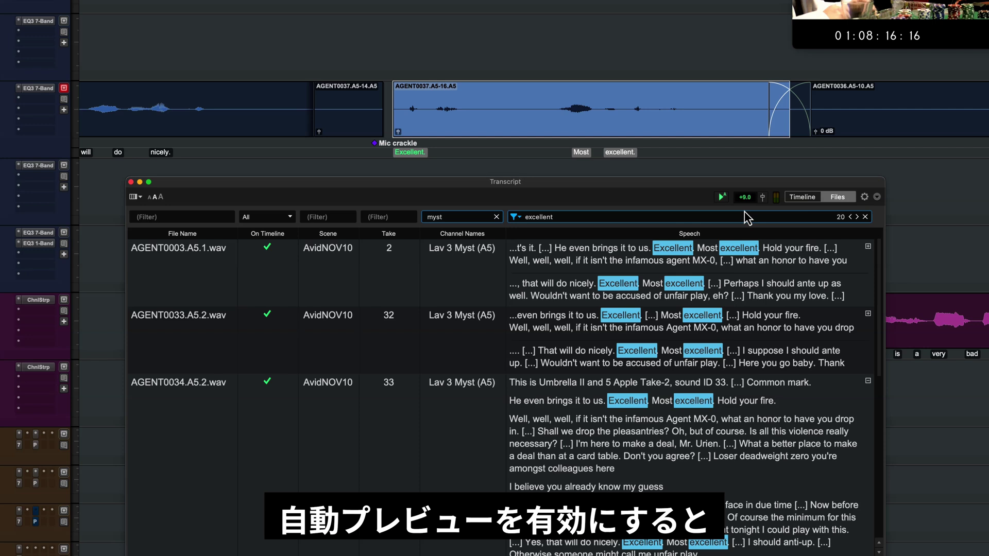
Audition the AGENT0003.A5.1 and AGENT0033.A5.2 takes and their individual 'Excellent' words.
click(477, 276)
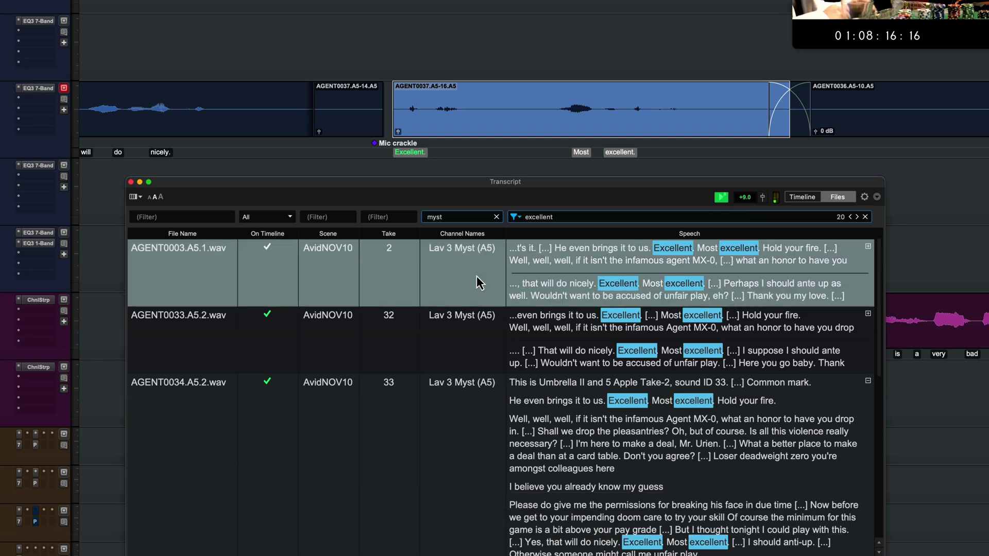
click(483, 359)
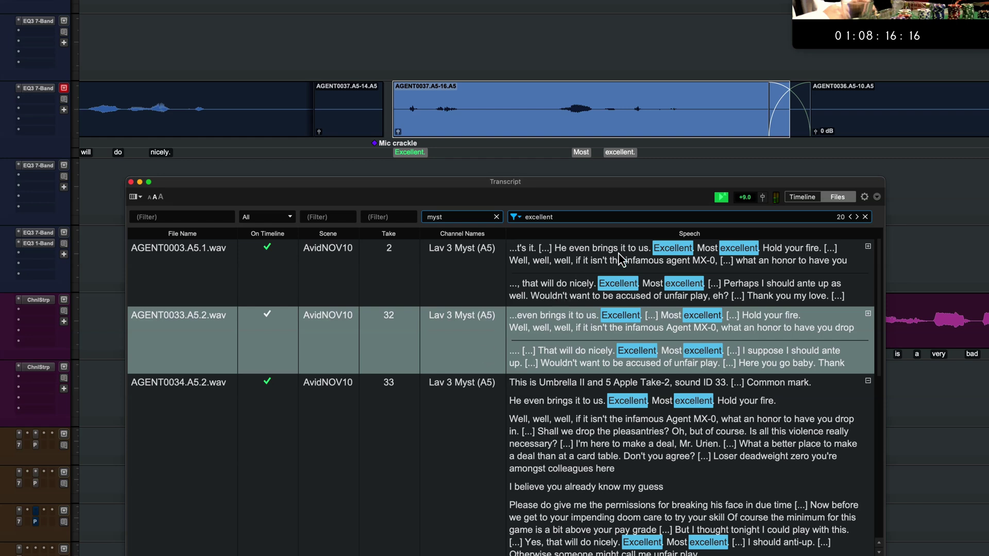
click(677, 249)
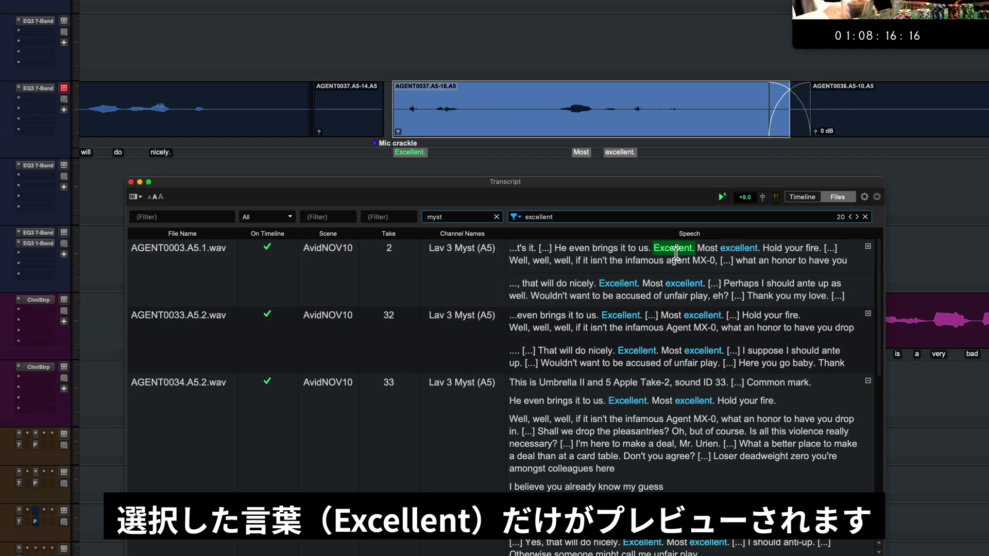
click(628, 283)
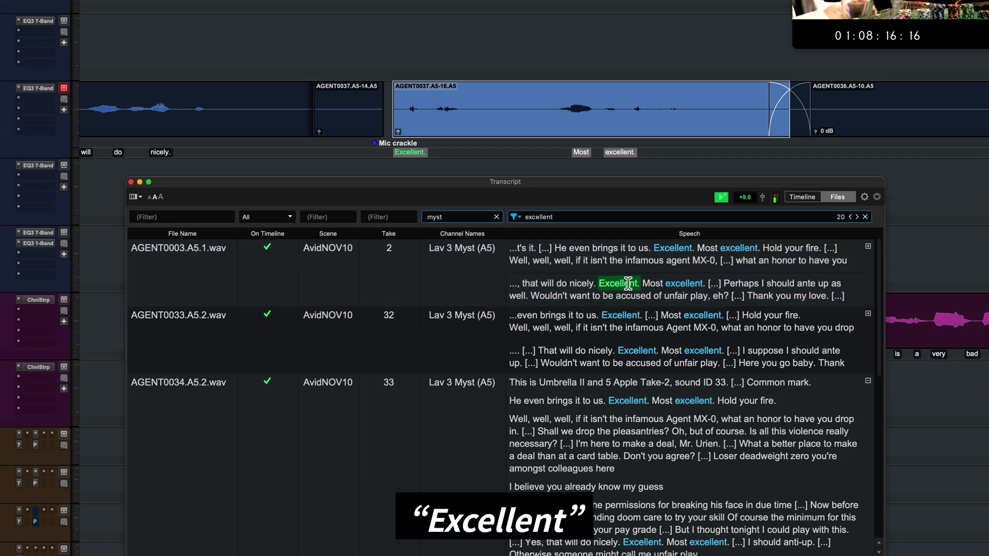
click(623, 315)
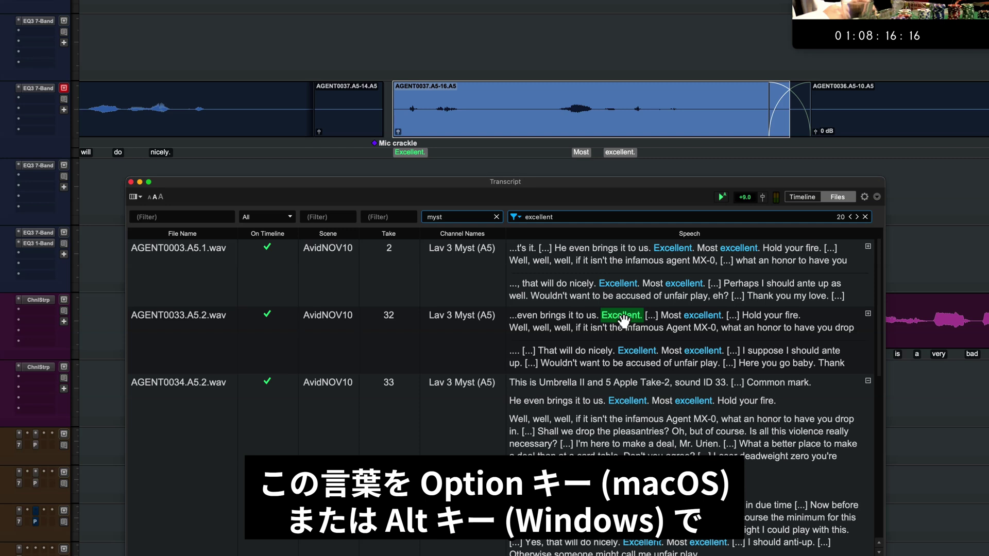
Alt-drag AGENT0033.A5.2's 'Excellent' over the AGENT0037.A5-16 clip and play the result.
drag(623, 320, 385, 132)
click(361, 102)
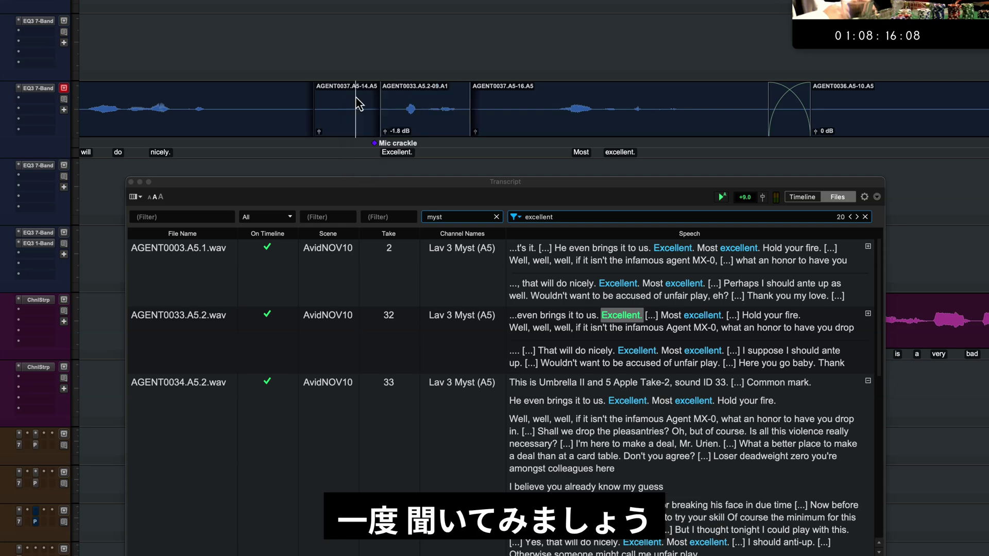
key(space)
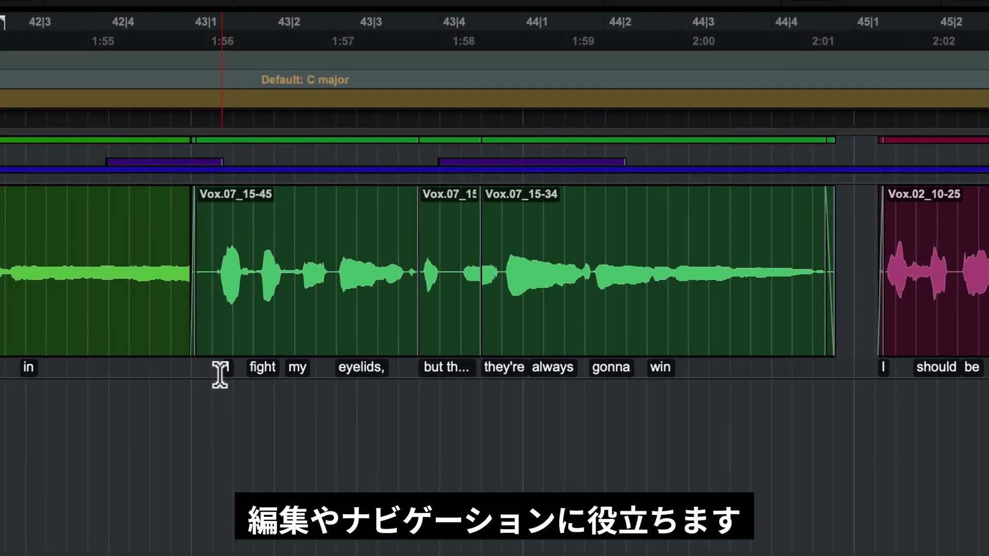
Loop the lead vocal phrase 1:56–2:01, then zoom out and select all BGVs Create clips.
drag(209, 367, 841, 370)
key(p)
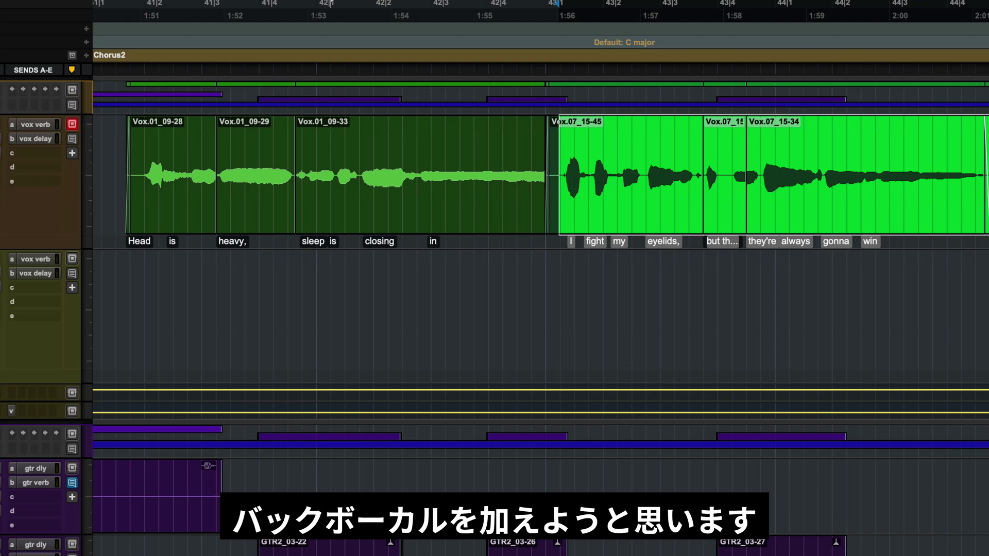
key(super+bracketleft)
key(super+bracketleft)
key(super+bracketleft)
key(super+bracketleft)
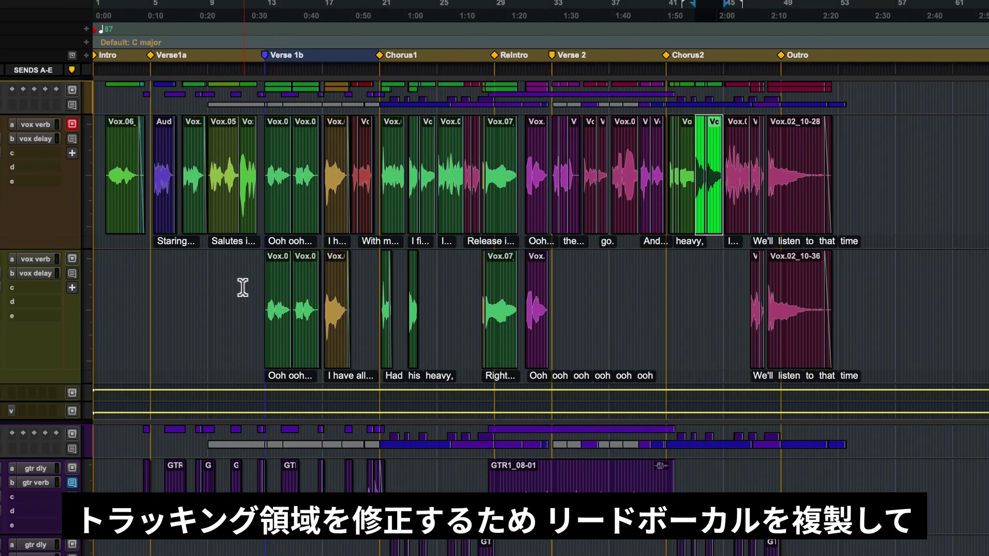
drag(242, 287, 849, 285)
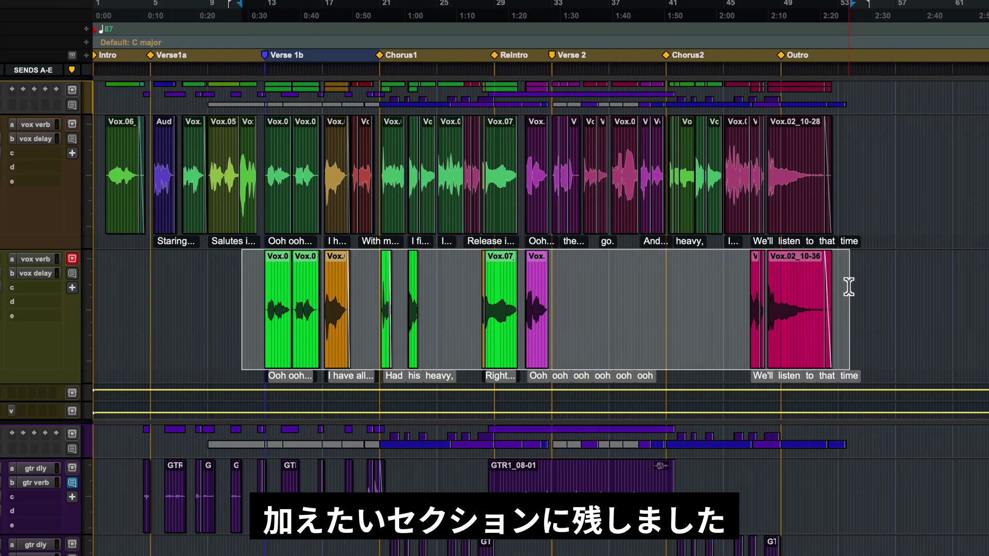
click(178, 0)
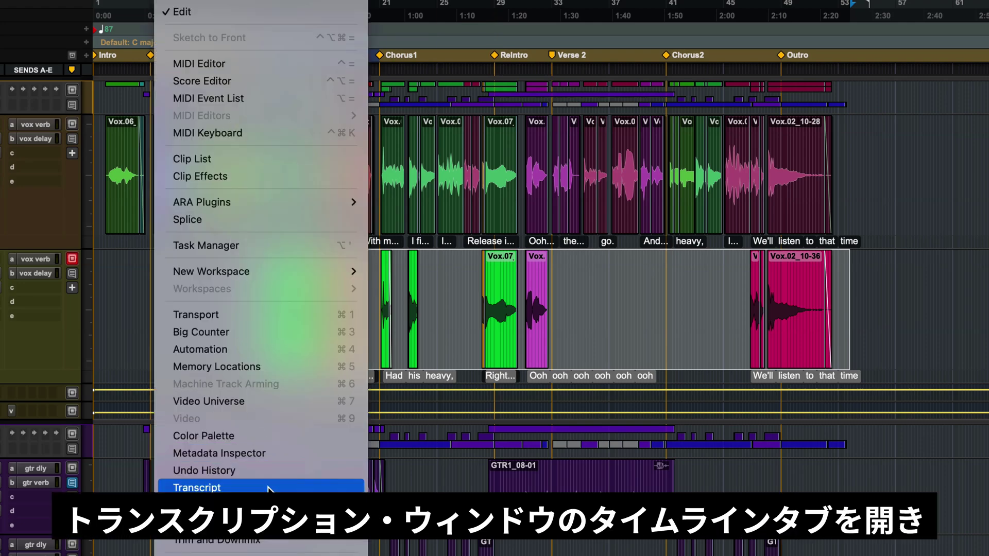
Export the BGVs Create transcript, Track Selection Only, as NinetyFour STT SV.csv.
click(196, 487)
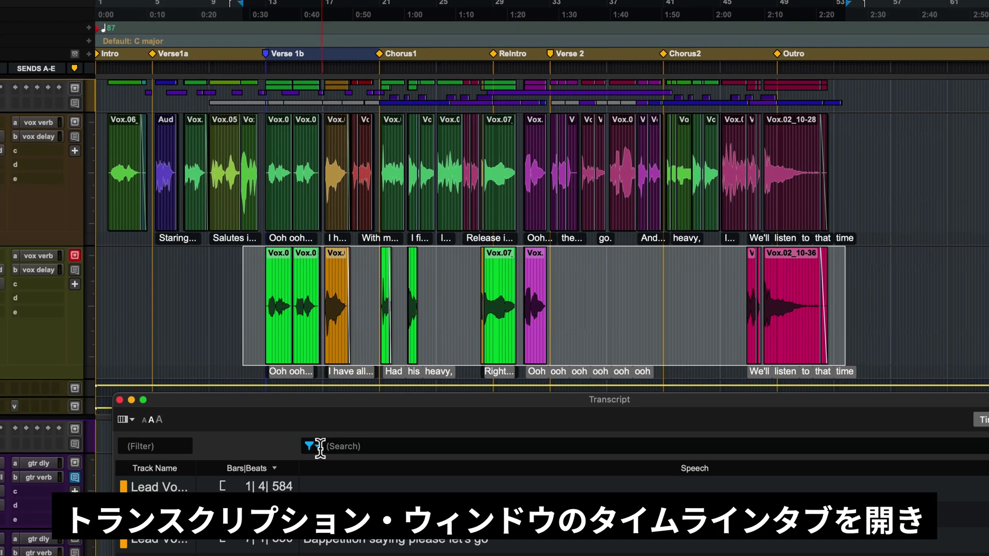
click(315, 446)
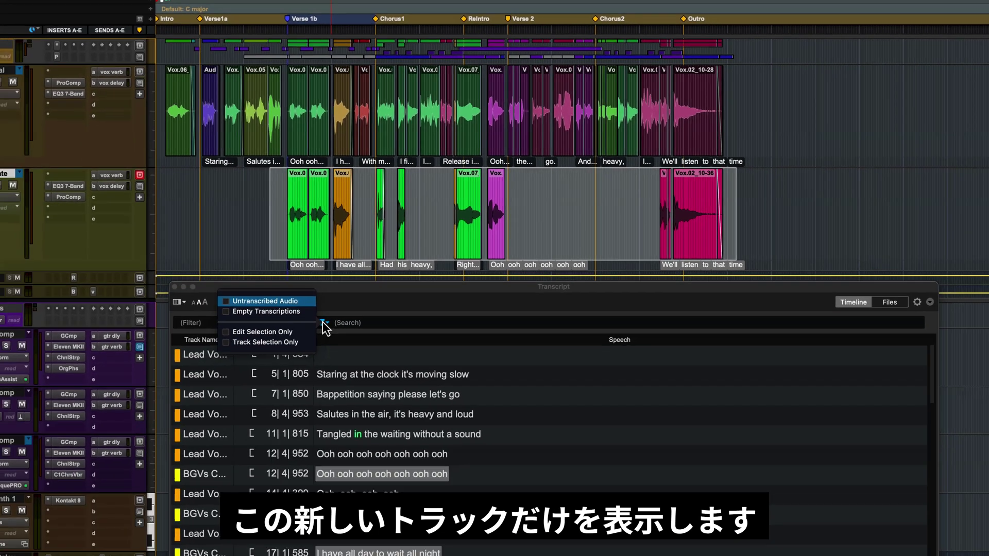
click(285, 474)
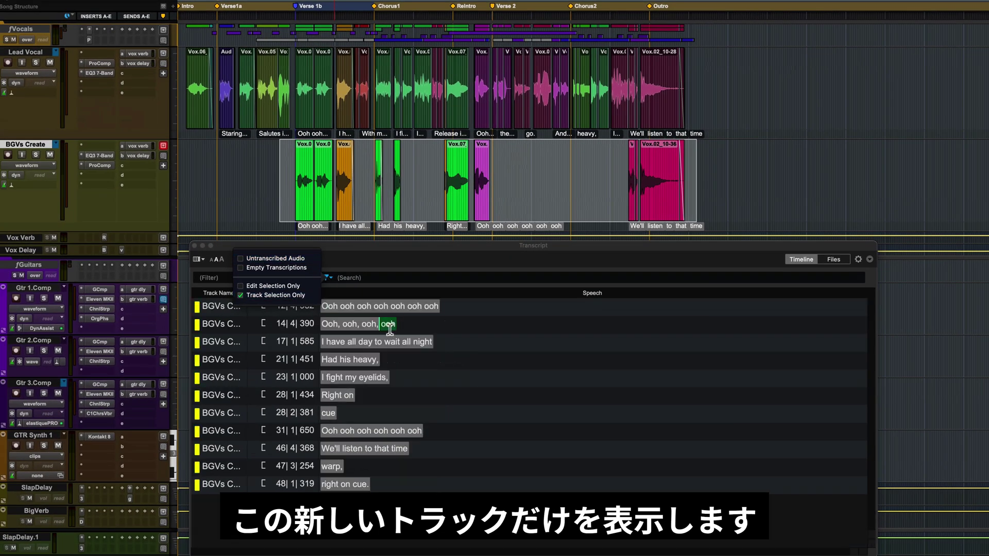
click(771, 294)
click(870, 259)
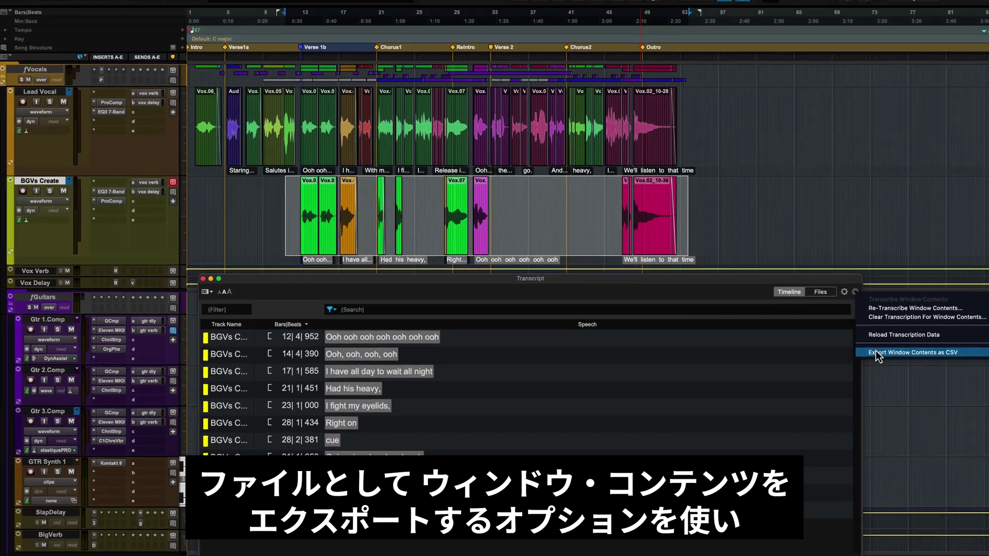
click(896, 320)
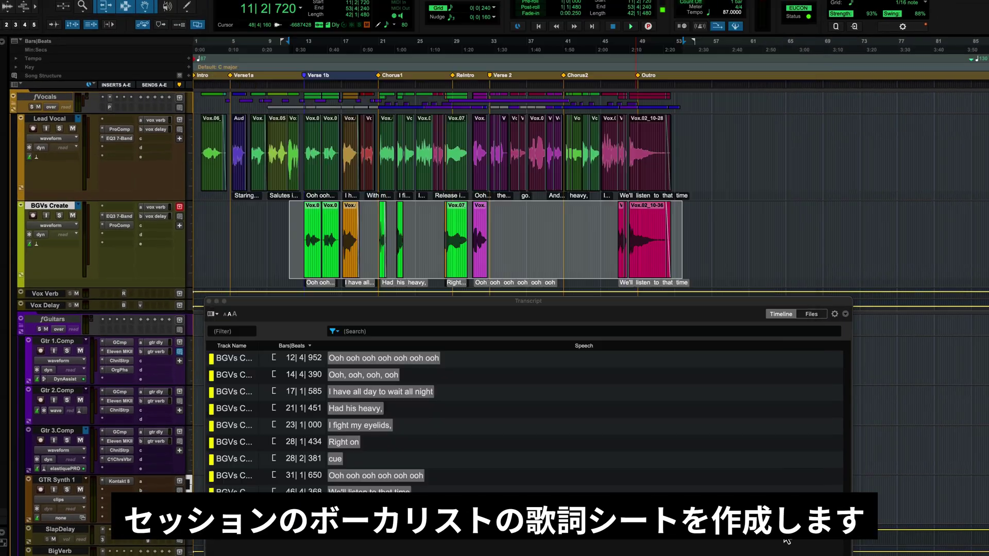
Preview the exported CSV in Finder, then close the Transcript window.
key(super+Tab)
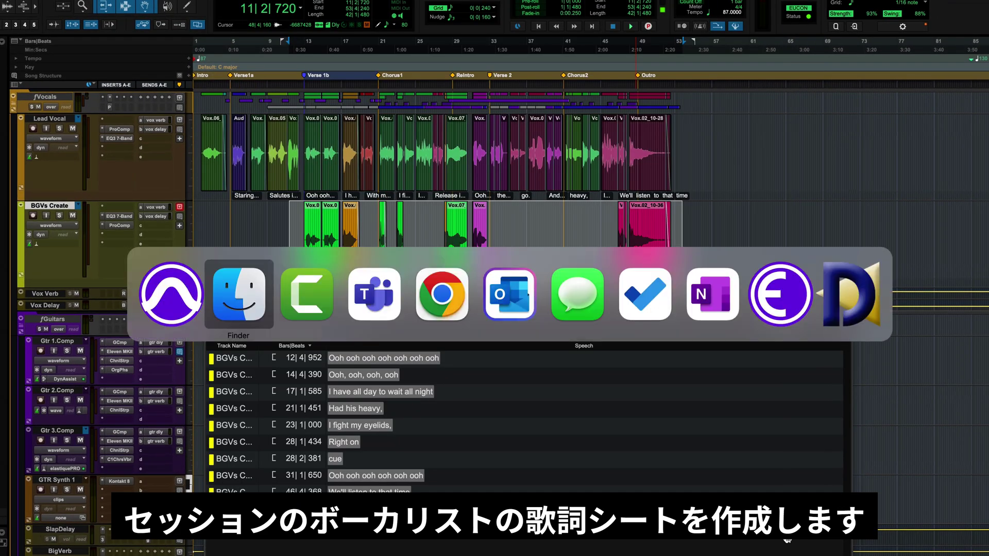
click(427, 155)
key(space)
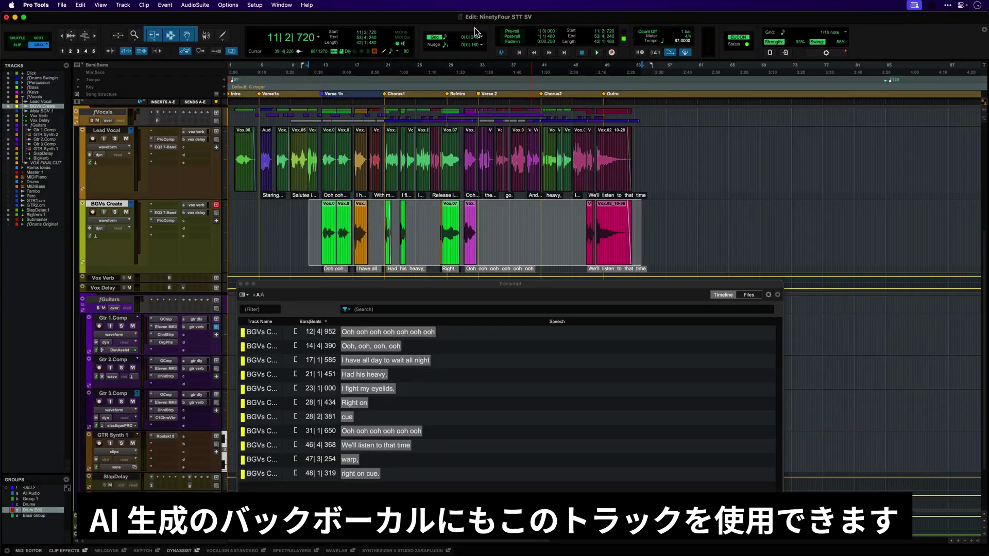
click(240, 284)
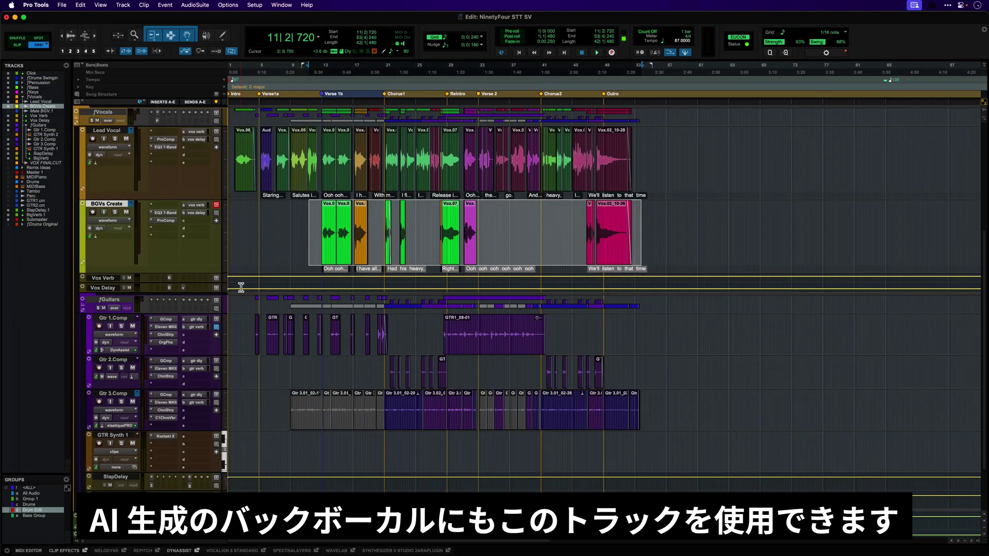
Load Synthesizer V on BGVs Create and select the Vox.04_12-10 clip.
click(107, 242)
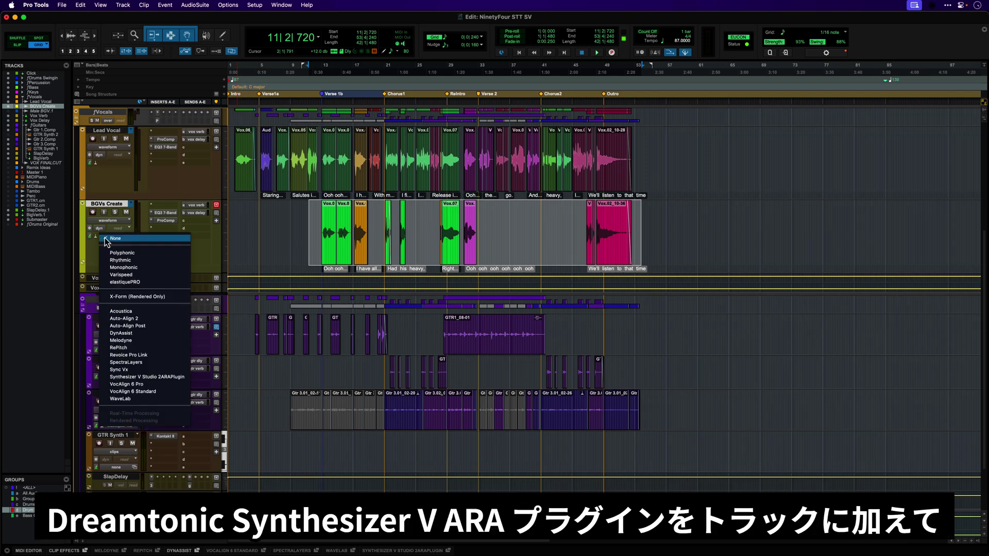
click(161, 377)
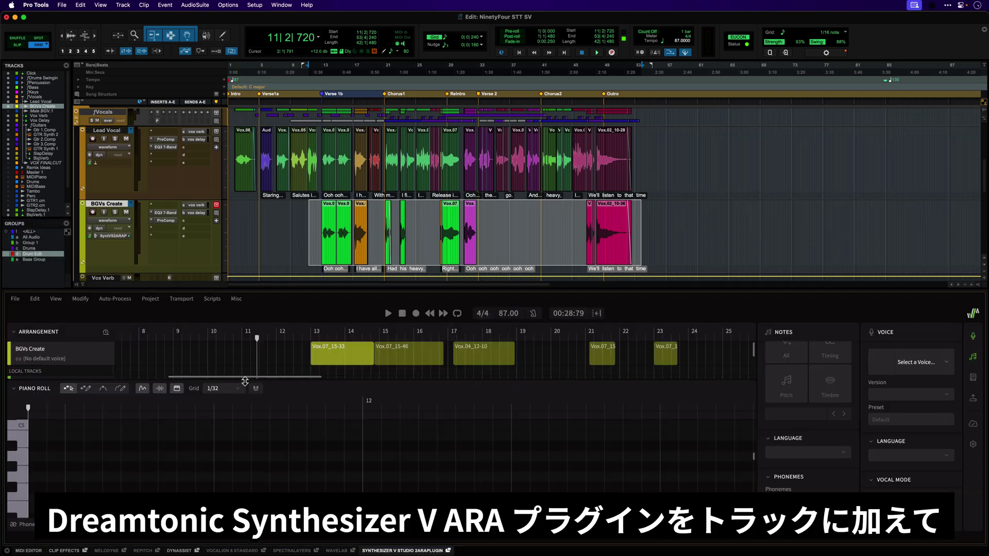
click(356, 223)
click(353, 225)
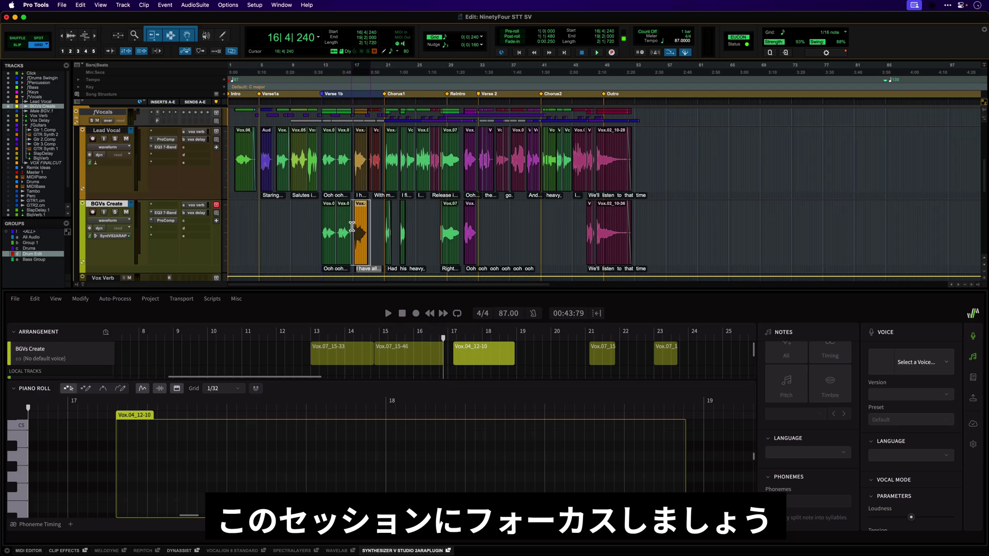
key(e)
click(375, 248)
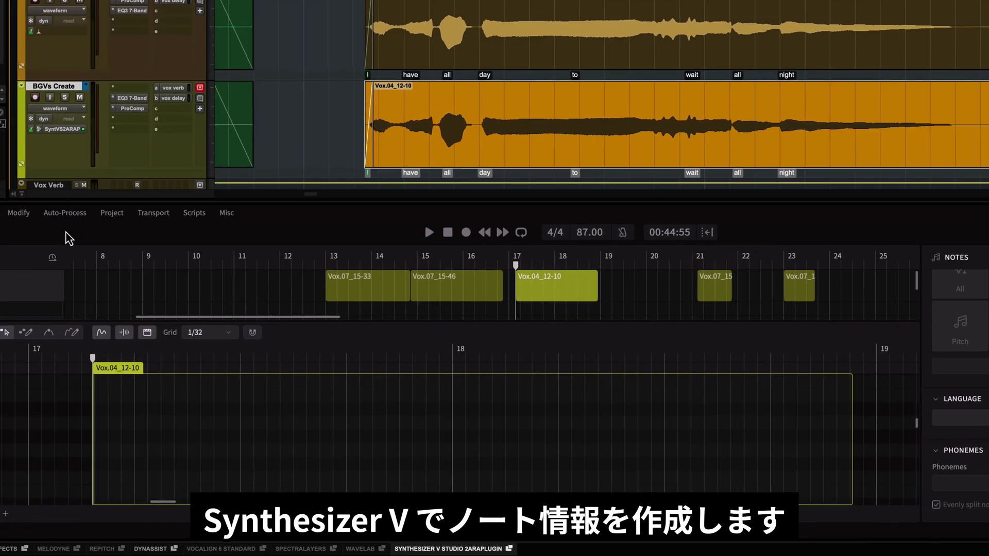
Extract notes from the clip's audio, set the voice to Natalie 2, and play it soloed.
click(114, 300)
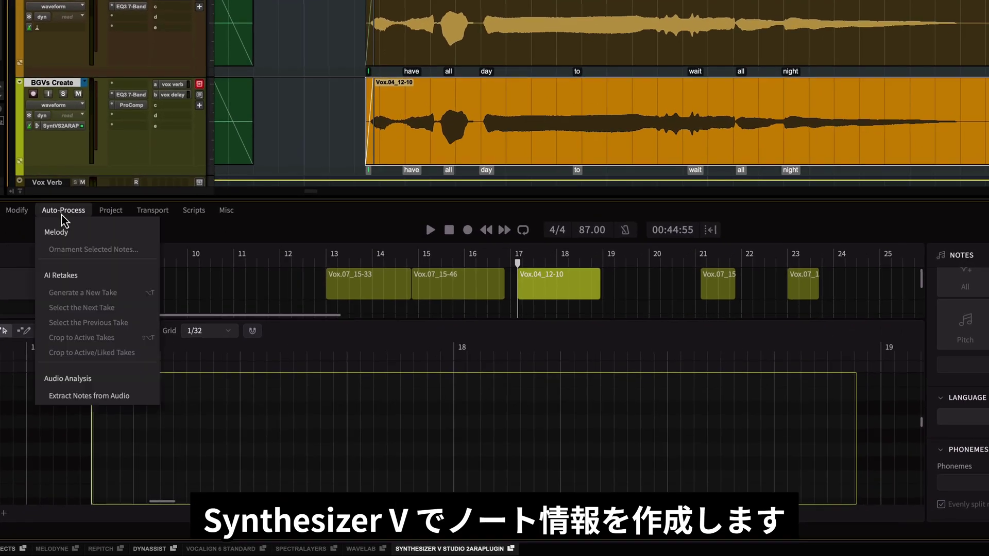
click(110, 405)
click(619, 275)
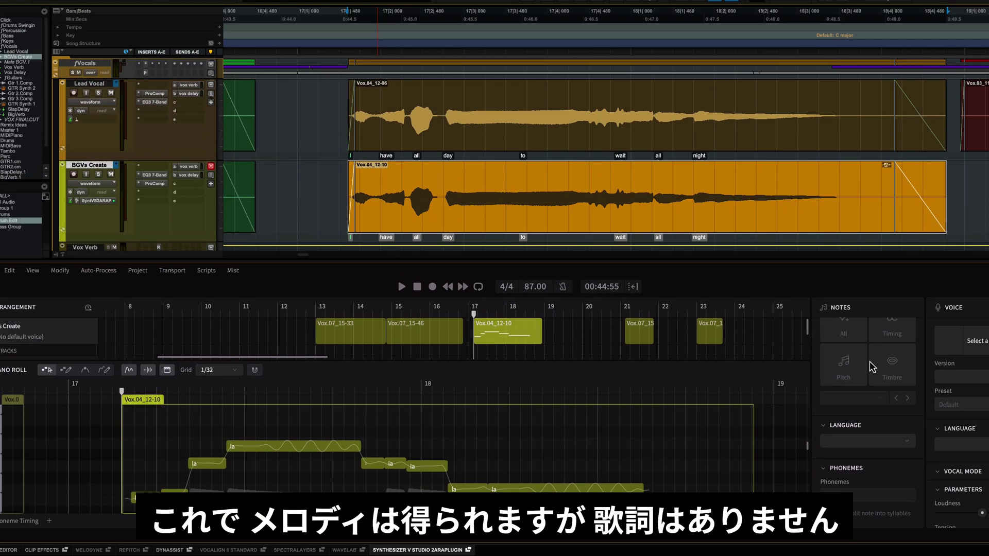
click(988, 297)
click(889, 407)
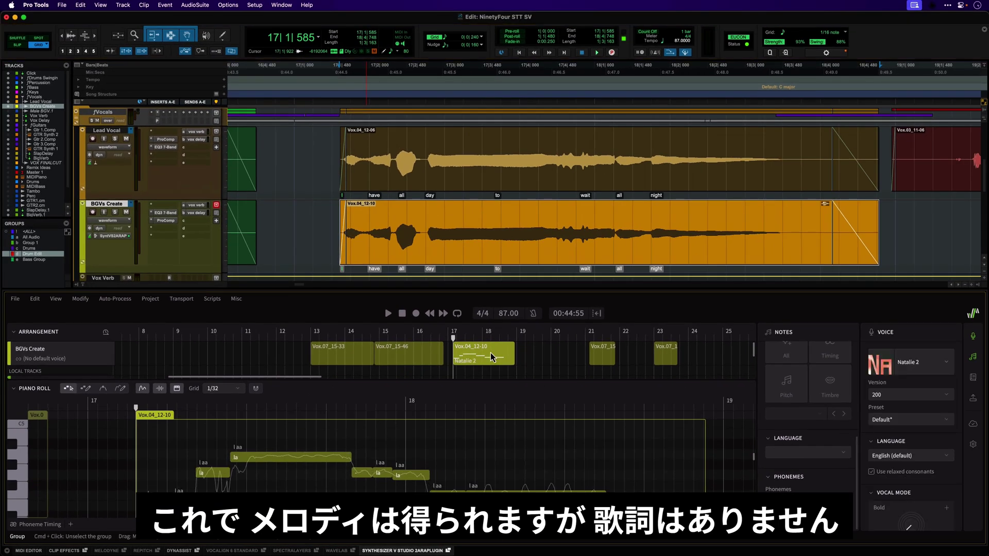
click(114, 212)
key(space)
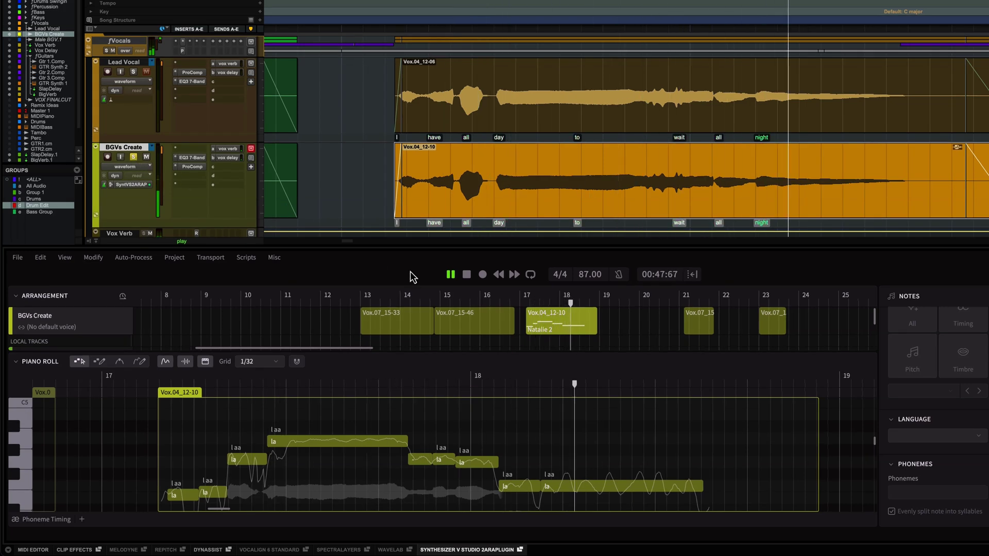
Copy the Lead Vocal clip's transcription text.
key(space)
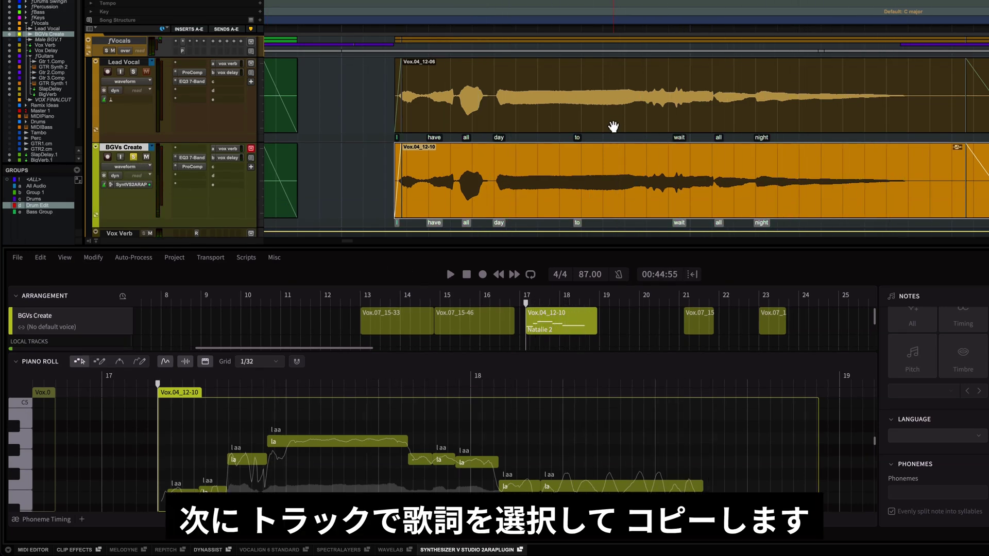
click(613, 126)
right_click(503, 135)
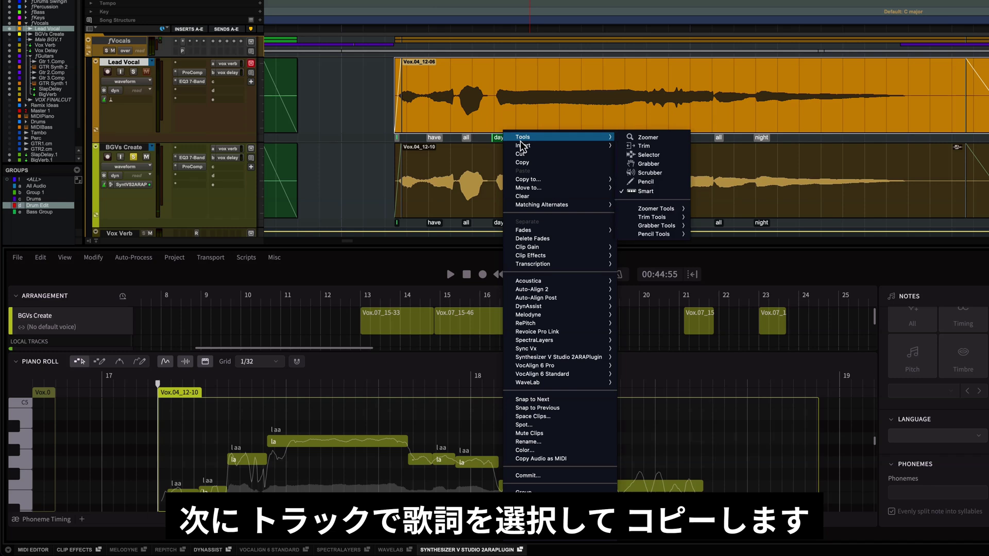
mouse_move(577, 265)
click(649, 266)
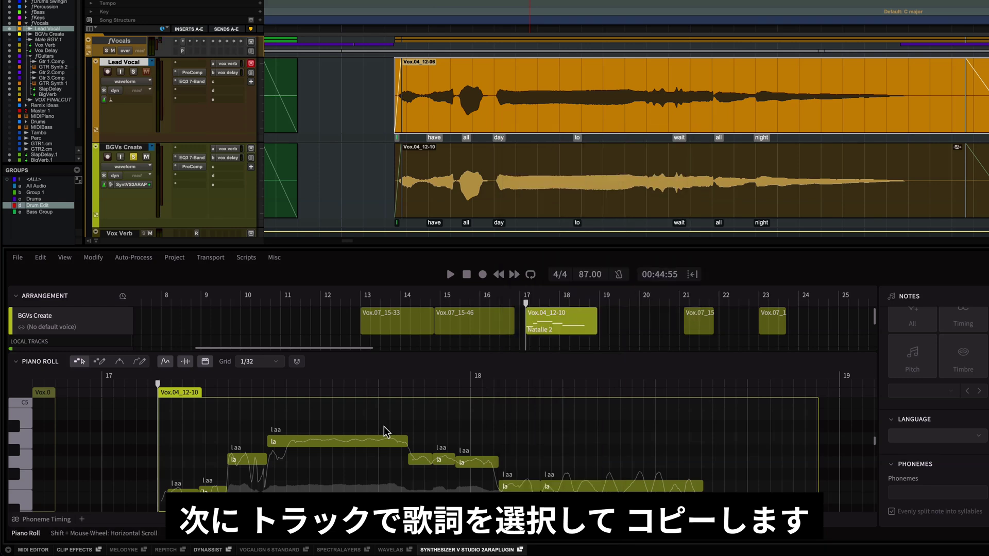
Paste 'I have all day to wait all night' into Insert Lyrics and play it back.
right_click(185, 497)
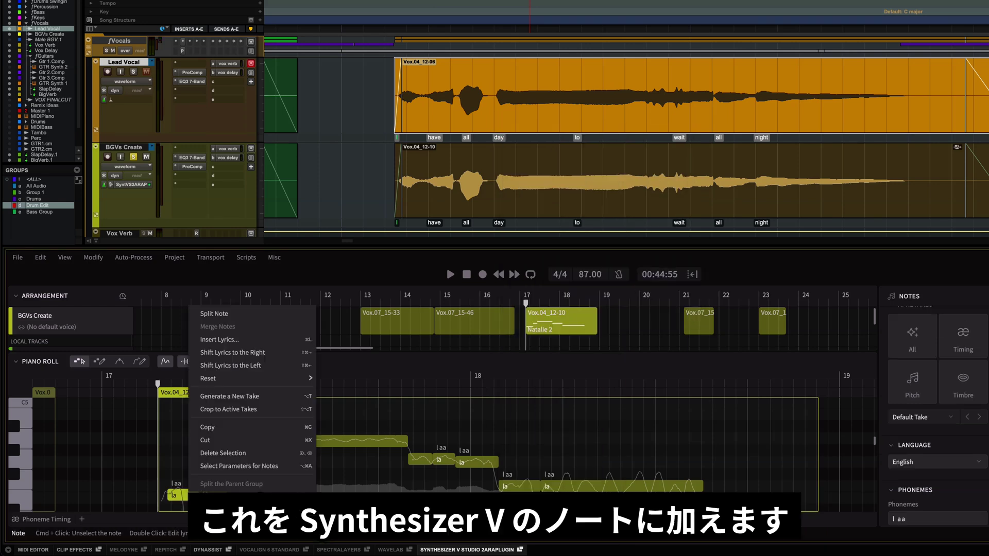
click(242, 340)
key(BackSpace)
key(BackSpace)
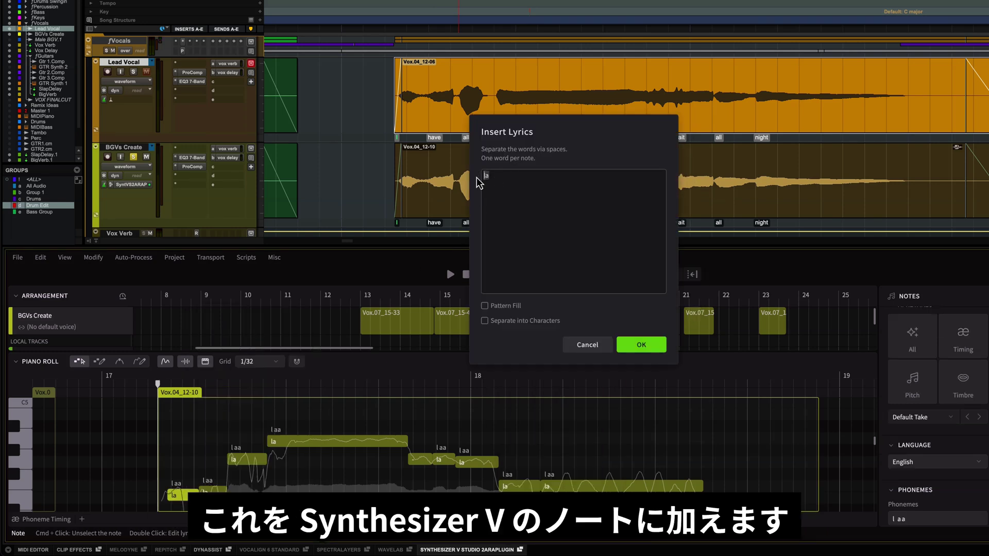
key(super+v)
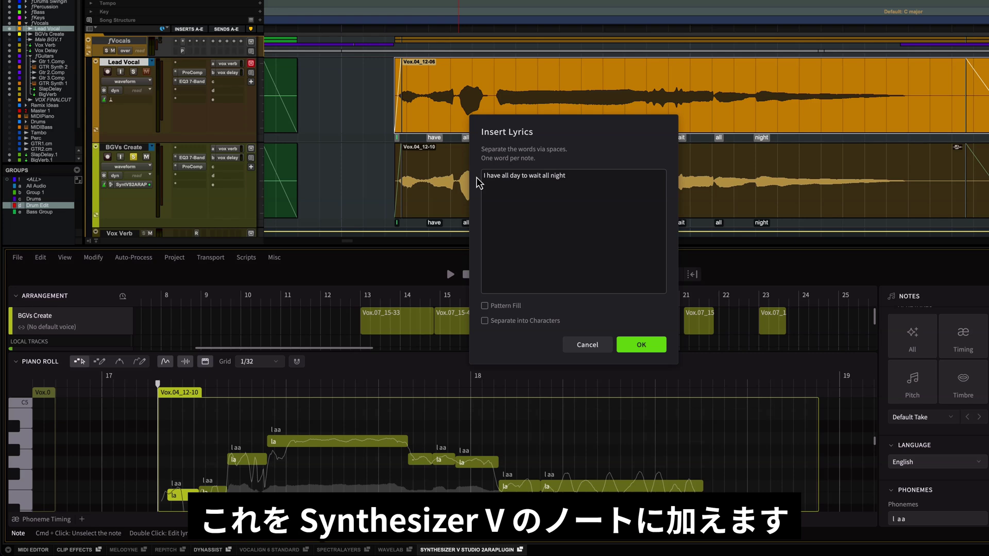
click(650, 348)
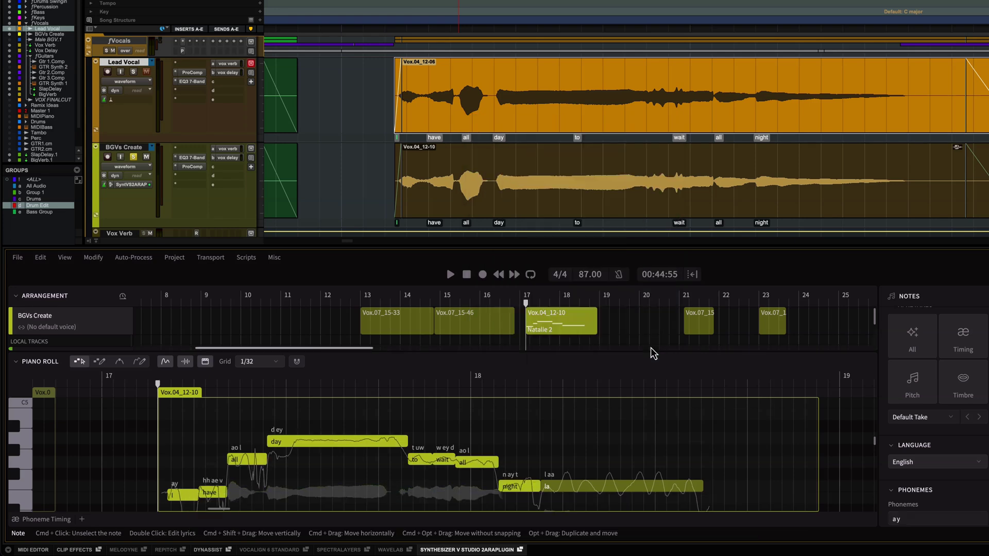
key(space)
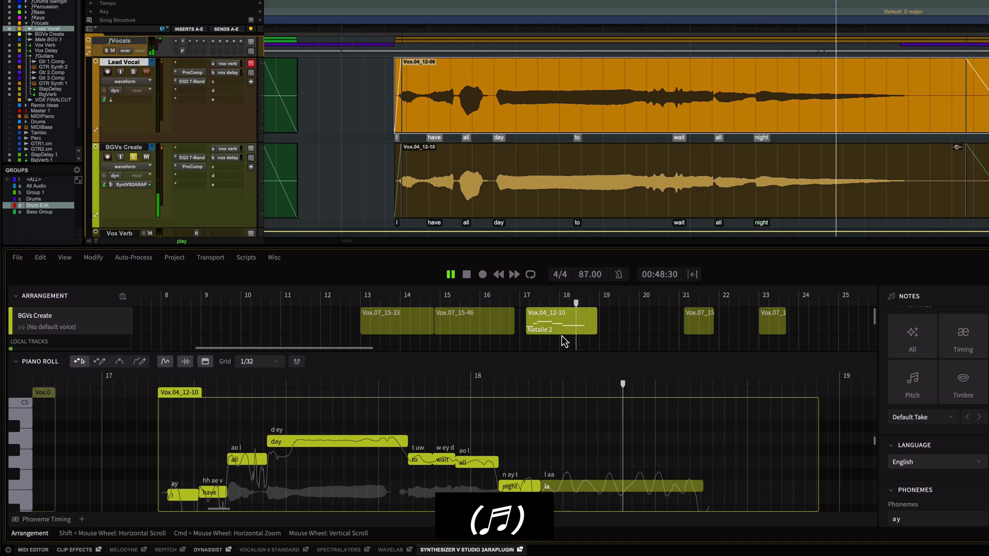
Shift lyrics from 'to' onward one note right so 'night' ends on the last note.
key(space)
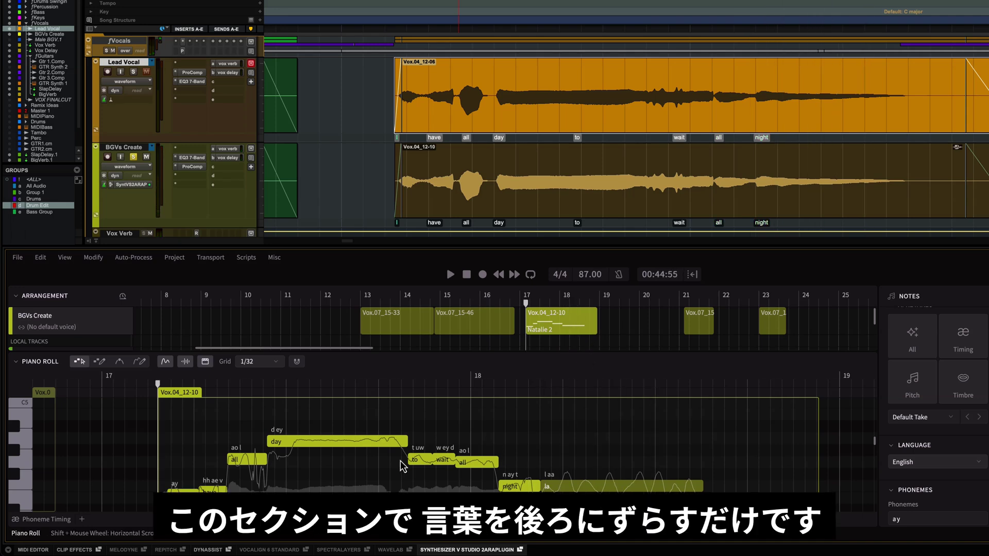
drag(601, 440, 417, 502)
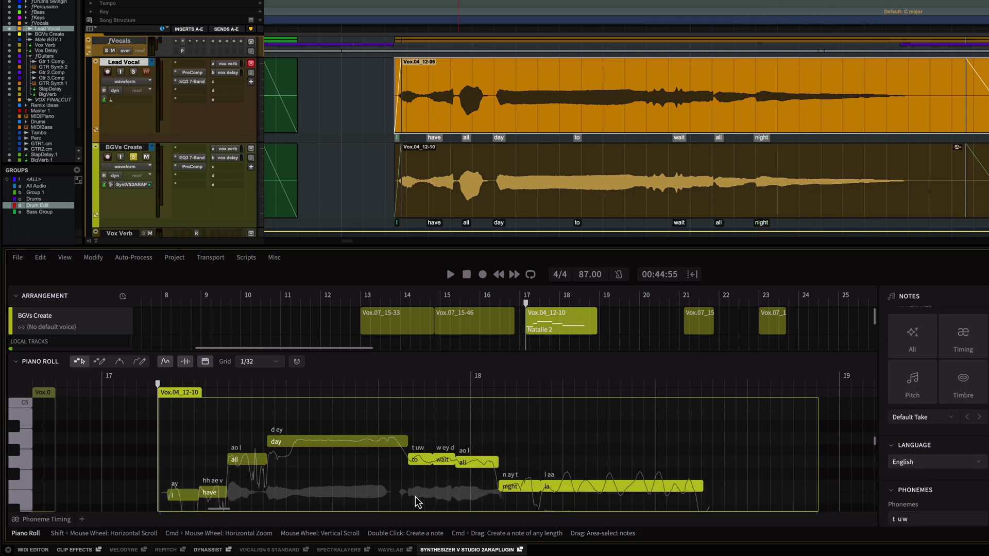
right_click(423, 465)
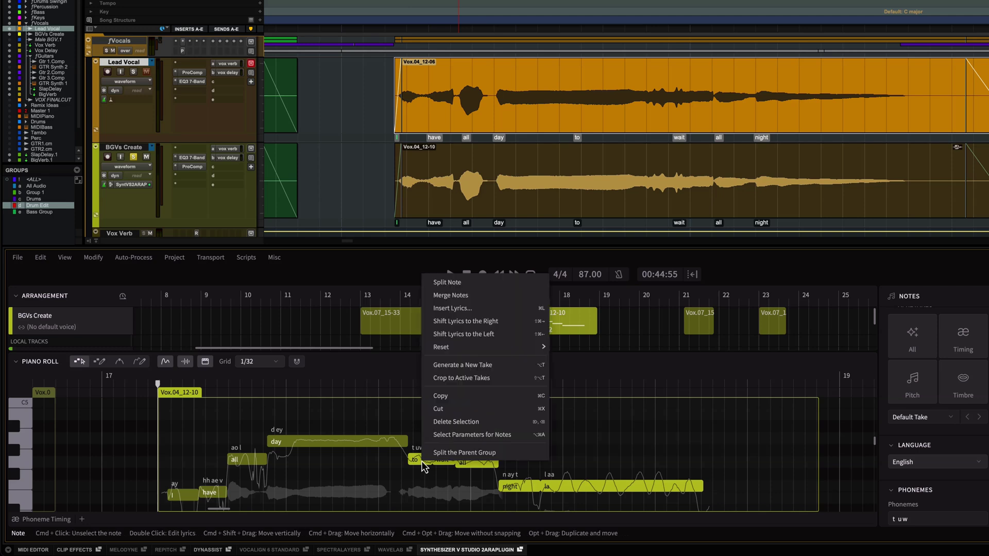
click(489, 322)
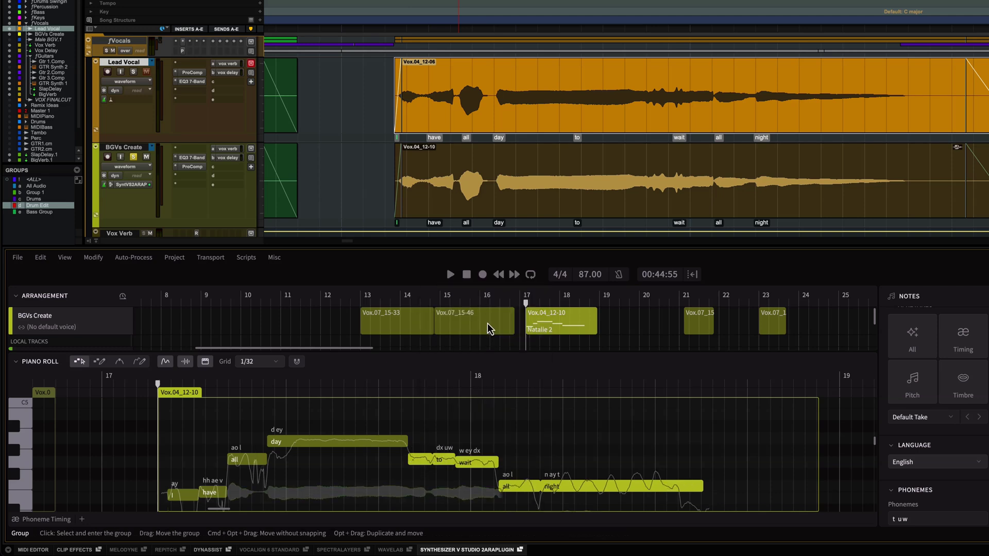
key(space)
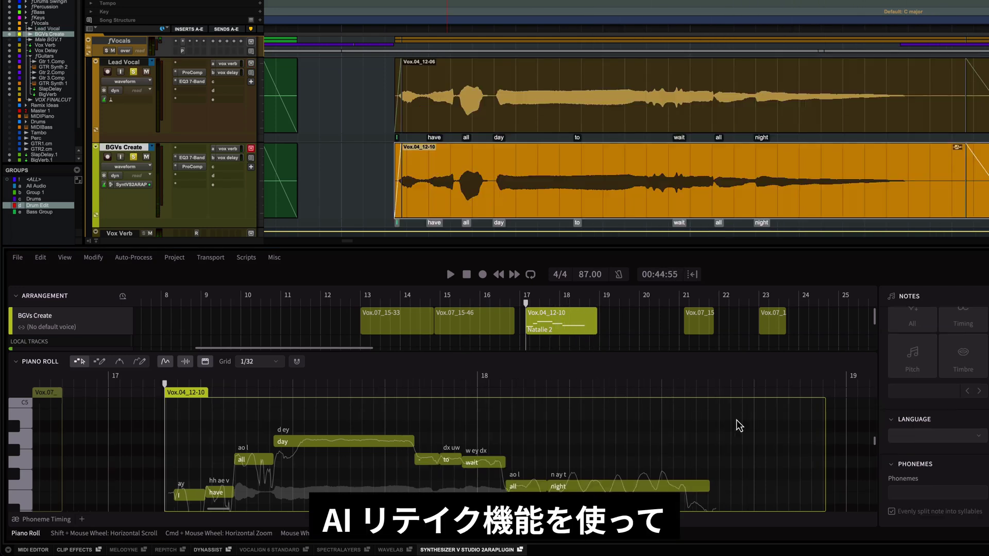
Apply an AI pitch retake (Take 1) to all lyric notes and audition the result.
drag(739, 426, 143, 514)
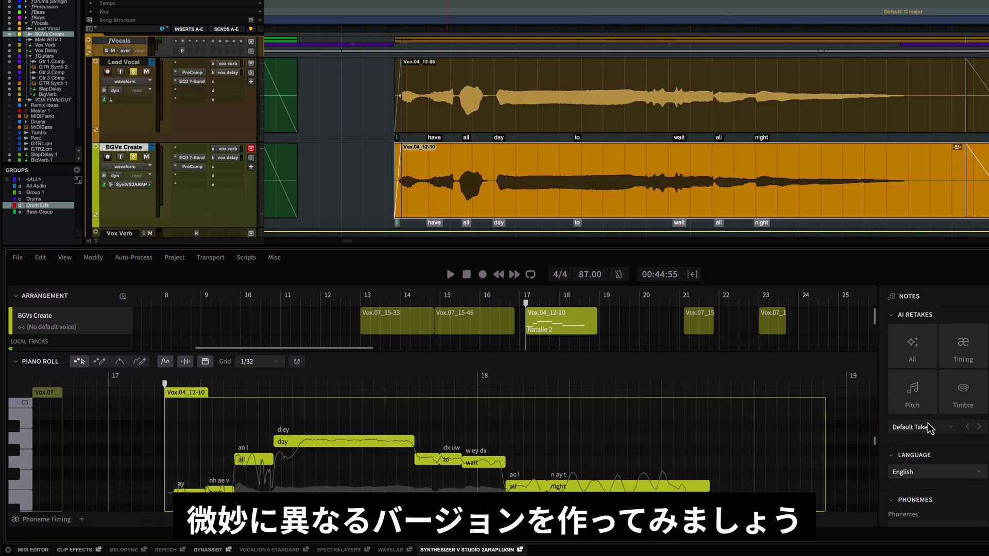
click(917, 412)
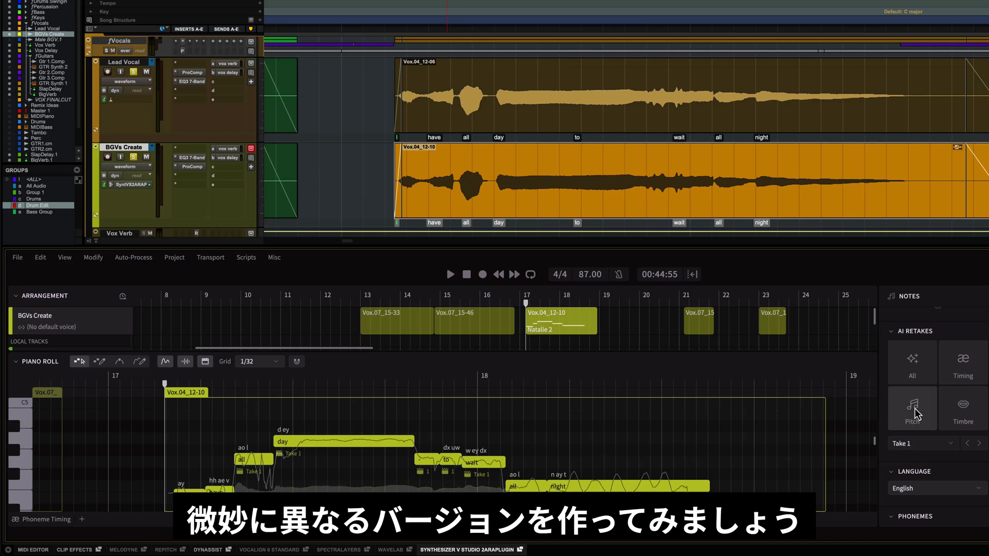
key(space)
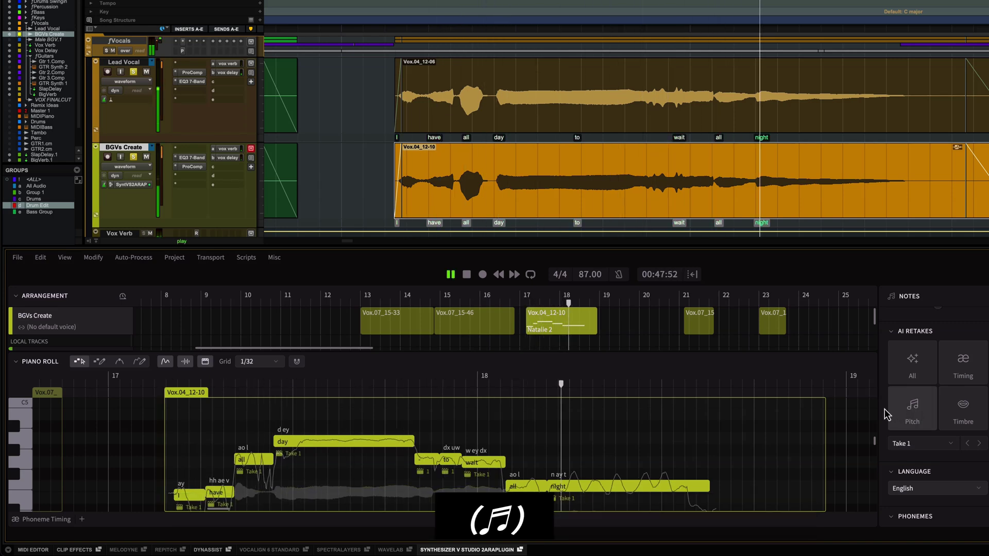
key(space)
click(820, 414)
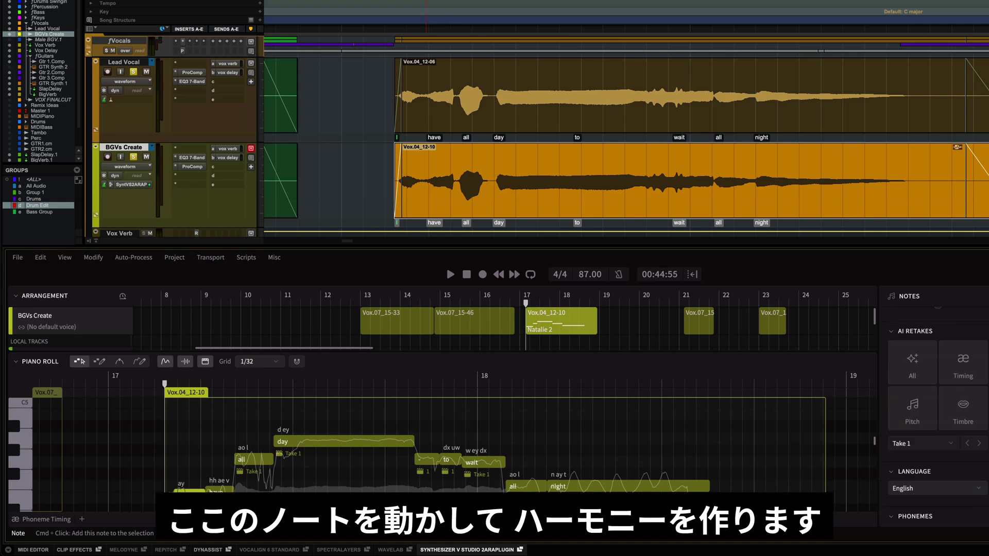
Raise the 'I/have', 'to/wait' and 'all/night' notes above the melody and play the harmony back.
drag(217, 475, 307, 408)
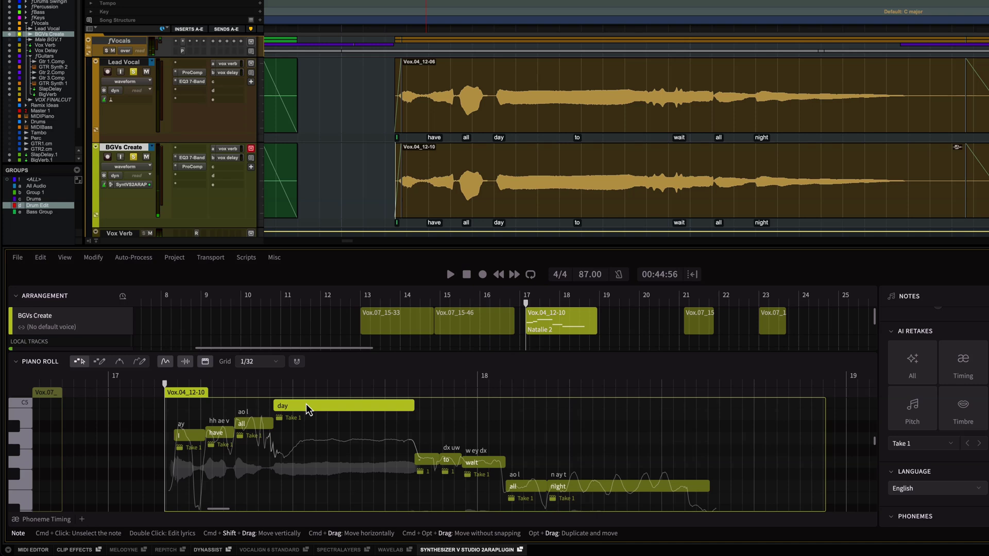
drag(507, 469, 484, 432)
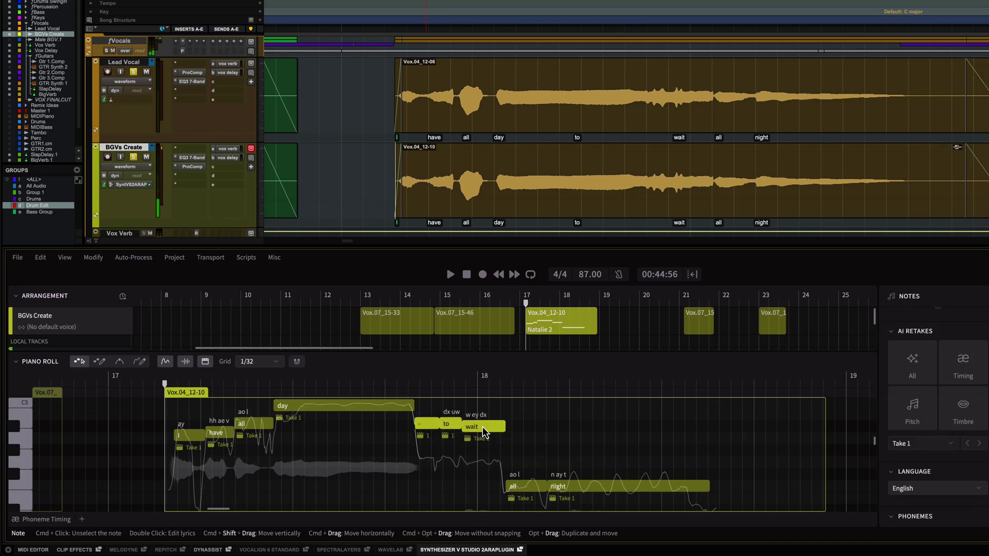
drag(502, 508, 713, 479)
drag(584, 490, 584, 442)
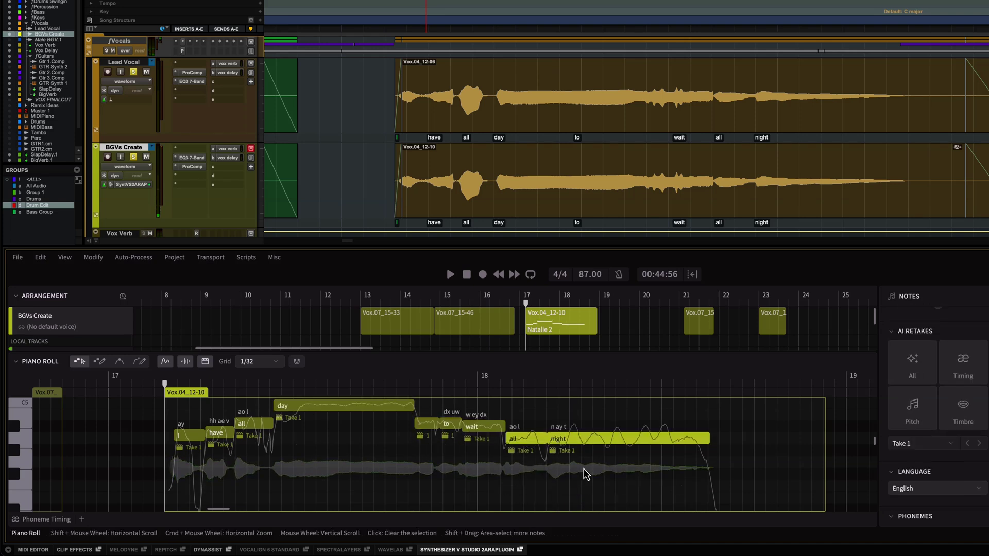
key(space)
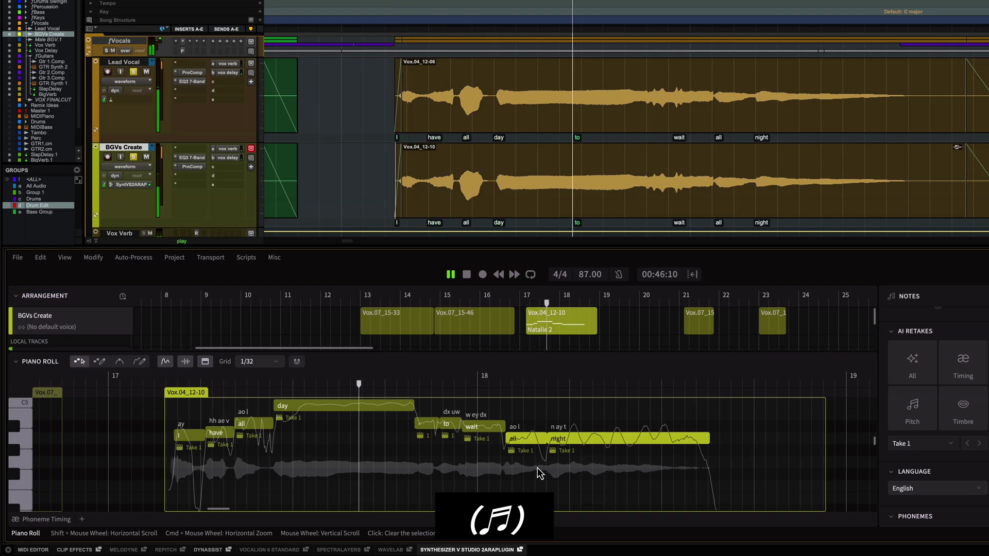